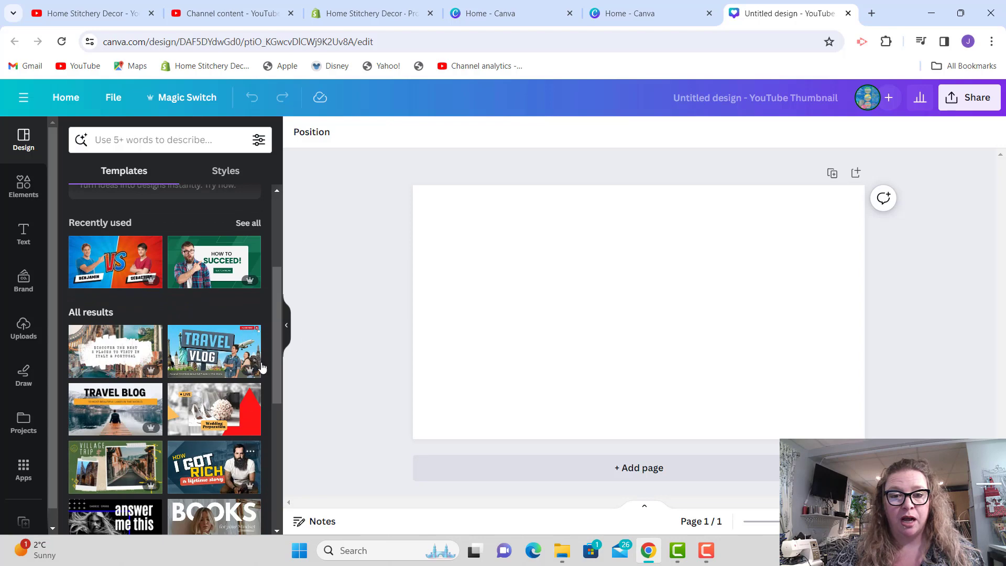
Search the design templates for "training video thumbnail".
{"action": "left_click_drag", "start_coordinate": [278, 351], "coordinate": [288, 250]}
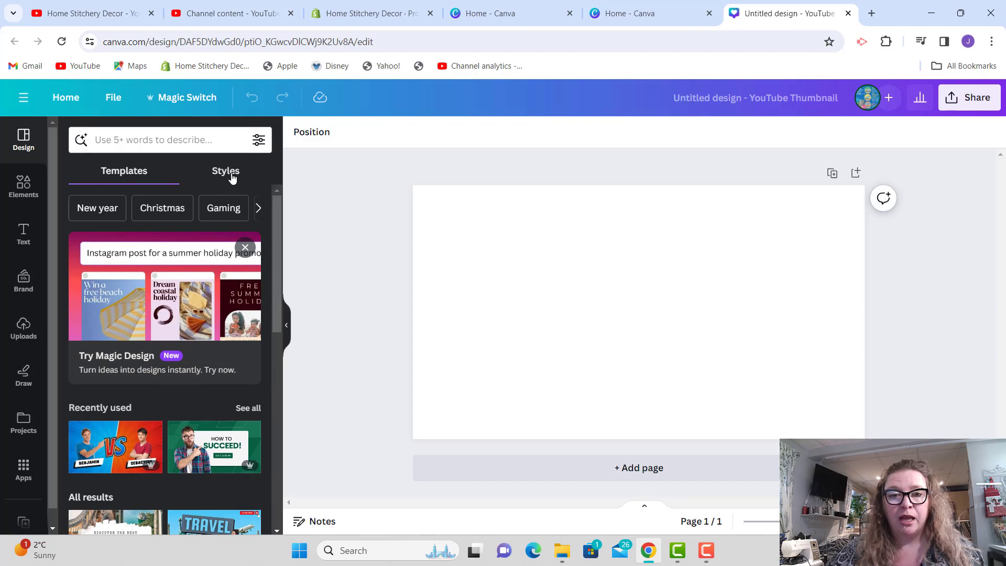
{"action": "left_click", "coordinate": [208, 138]}
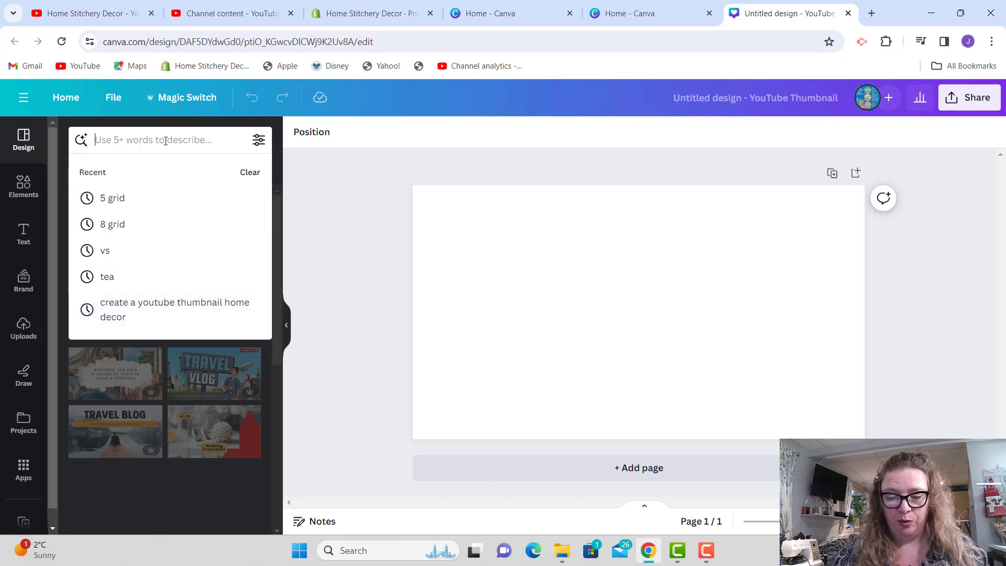
{"action": "type", "text": "train"}
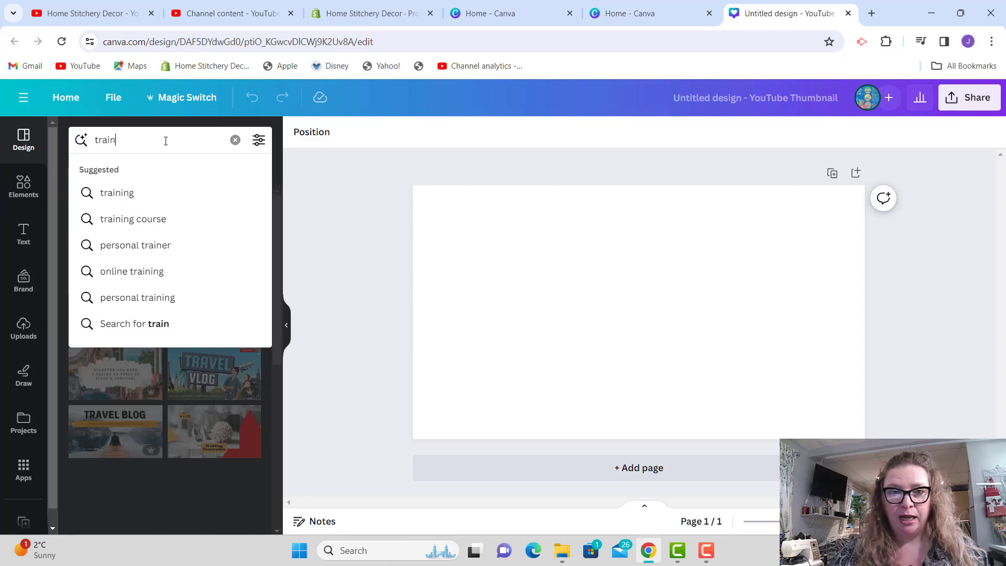
{"action": "type", "text": "ing video"}
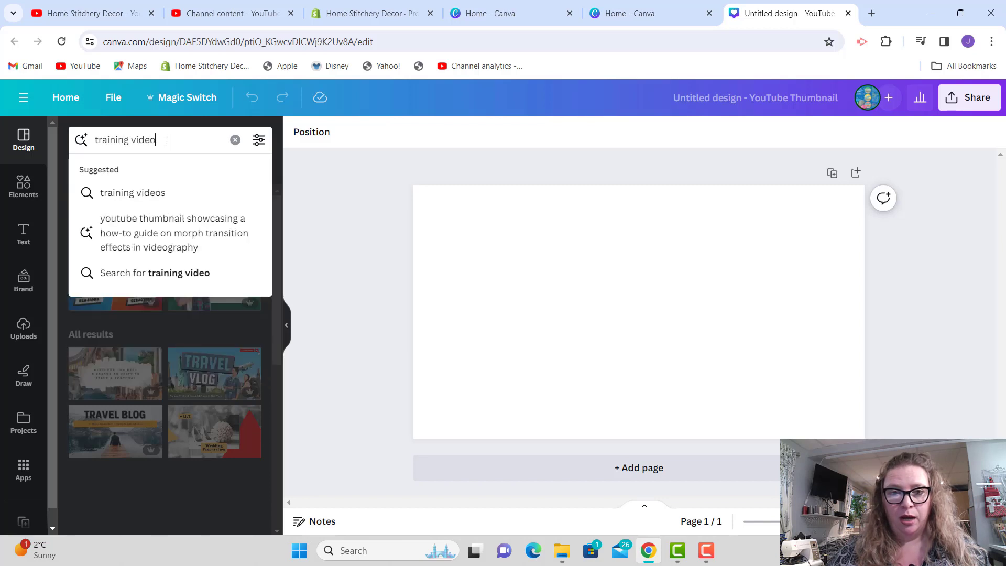
{"action": "type", "text": " thumb"}
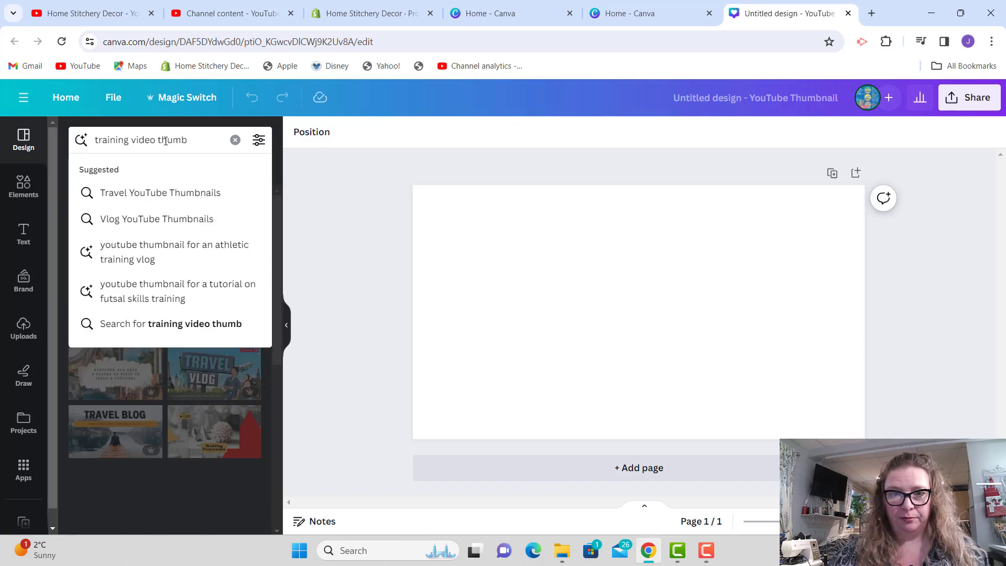
{"action": "type", "text": "na"}
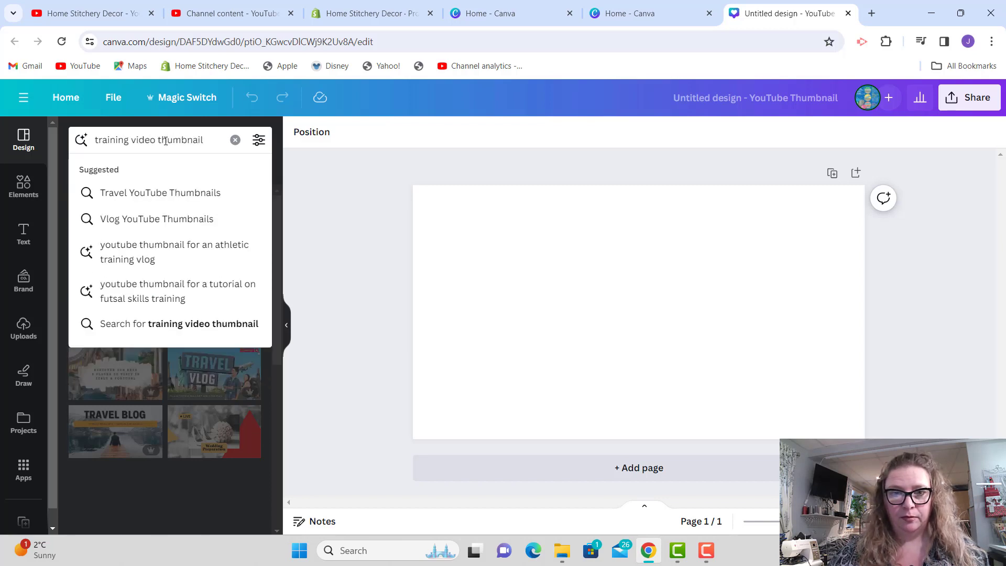
{"action": "type", "text": "il"}
{"action": "key", "text": "Return"}
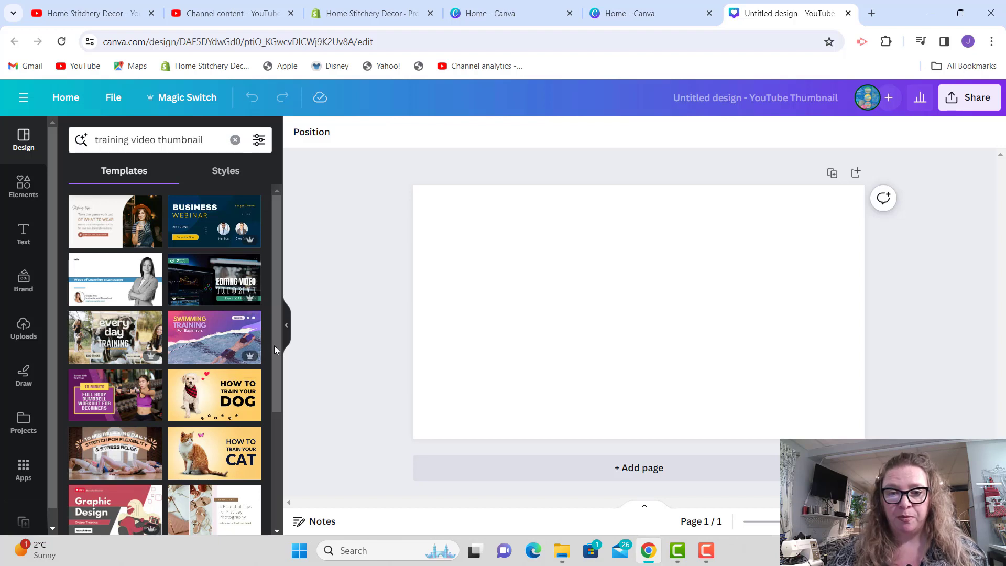
Browse the template results and apply the black and red "Breaking Announcement" thumbnail to the blank page.
{"action": "left_click_drag", "start_coordinate": [279, 385], "coordinate": [273, 454]}
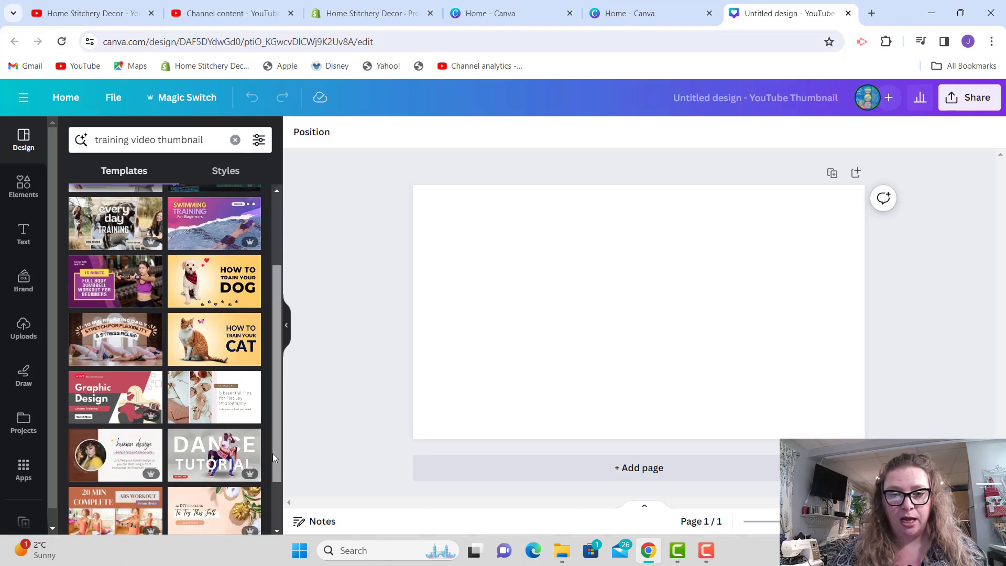
{"action": "scroll", "coordinate": [267, 476], "scroll_direction": "down", "scroll_amount": 2}
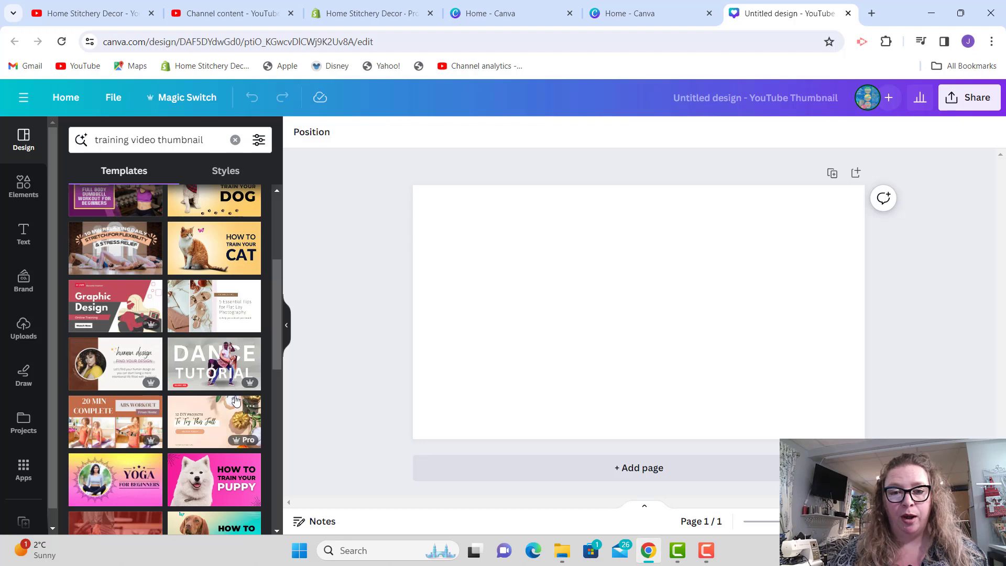
{"action": "scroll", "coordinate": [276, 354], "scroll_direction": "down", "scroll_amount": 2}
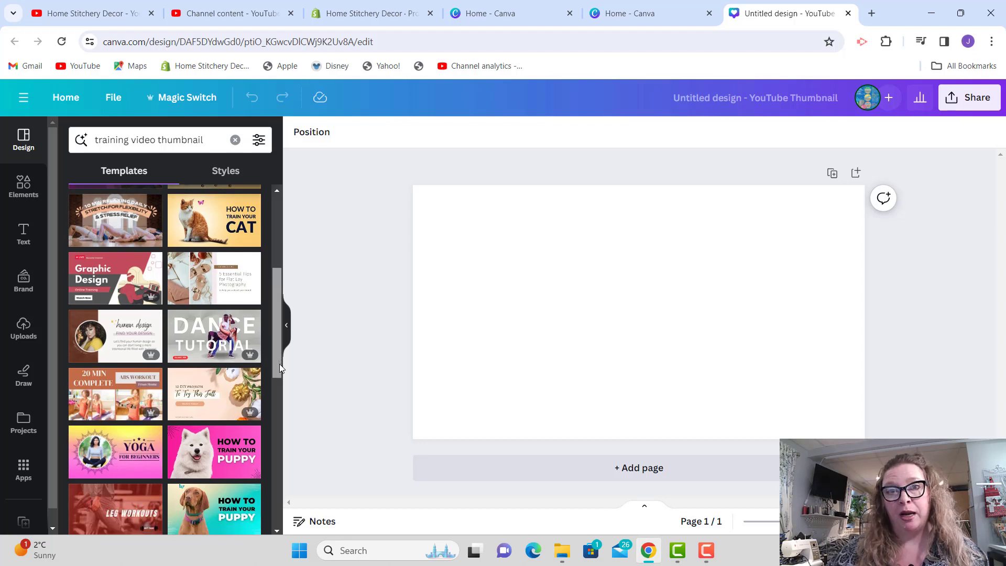
{"action": "left_click_drag", "start_coordinate": [285, 383], "coordinate": [268, 498]}
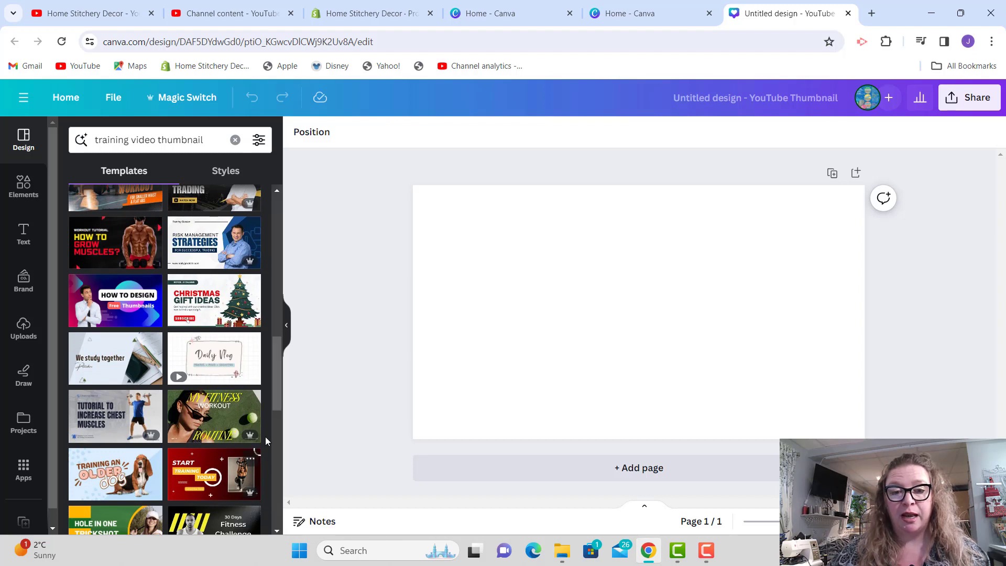
{"action": "left_click_drag", "start_coordinate": [275, 370], "coordinate": [288, 441]}
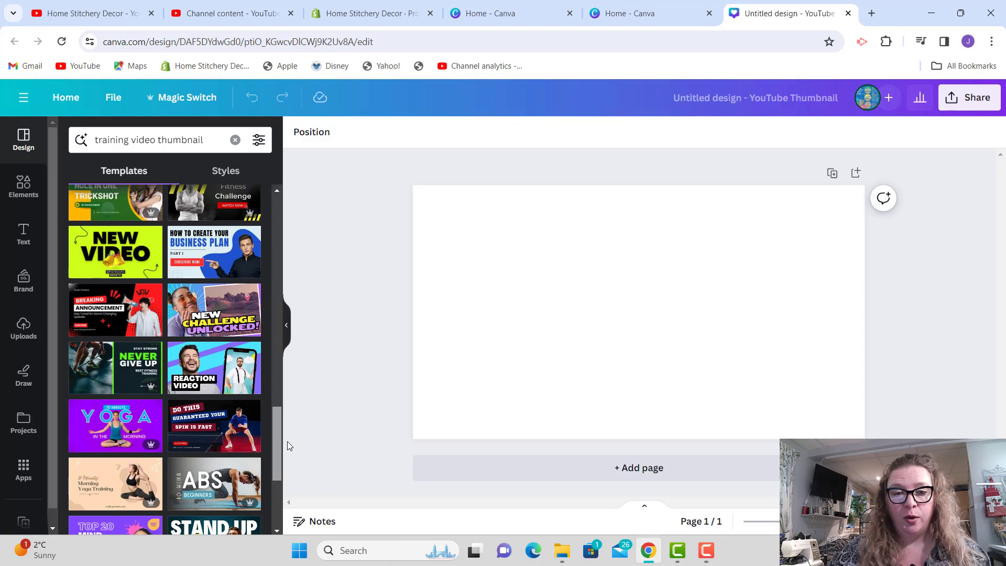
{"action": "left_click", "coordinate": [105, 329]}
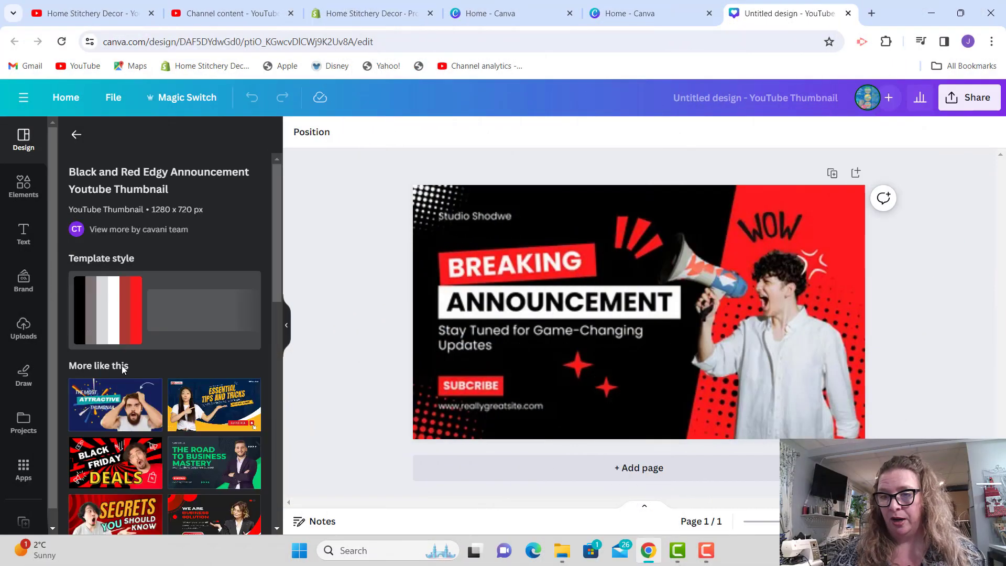
Delete the cut-out photo of the man with the megaphone from the thumbnail.
{"action": "left_click", "coordinate": [786, 364]}
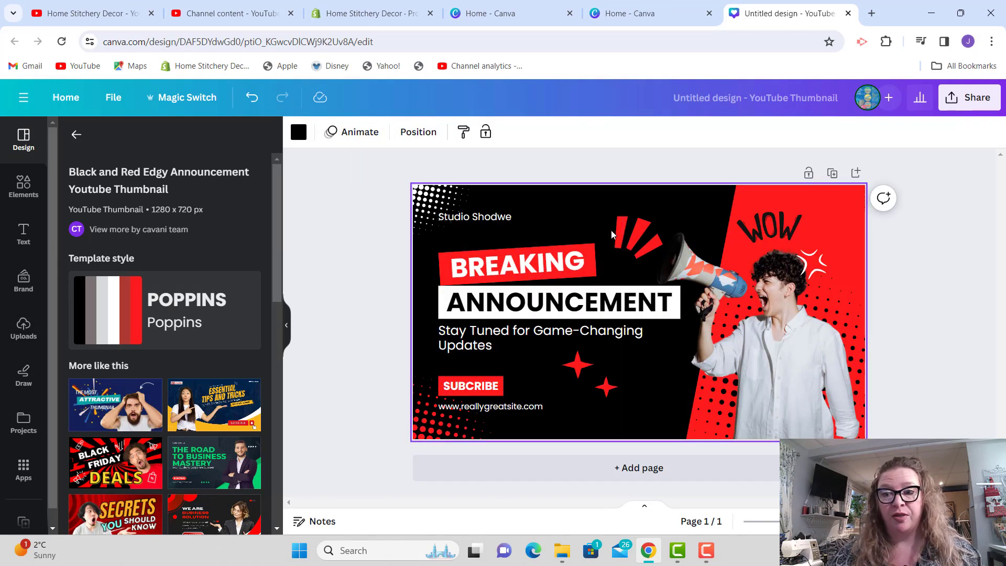
{"action": "left_click", "coordinate": [802, 378]}
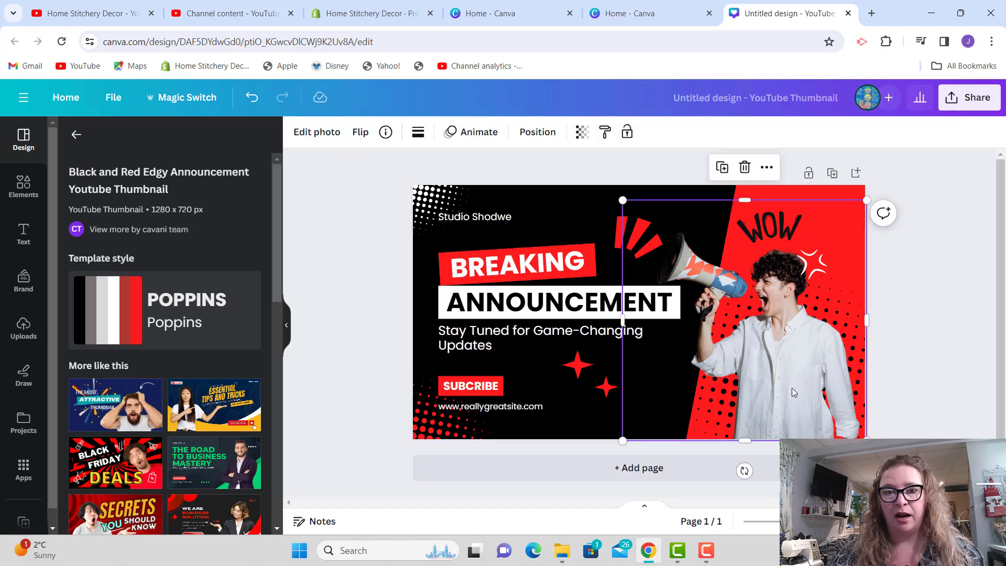
{"action": "key", "text": "Delete"}
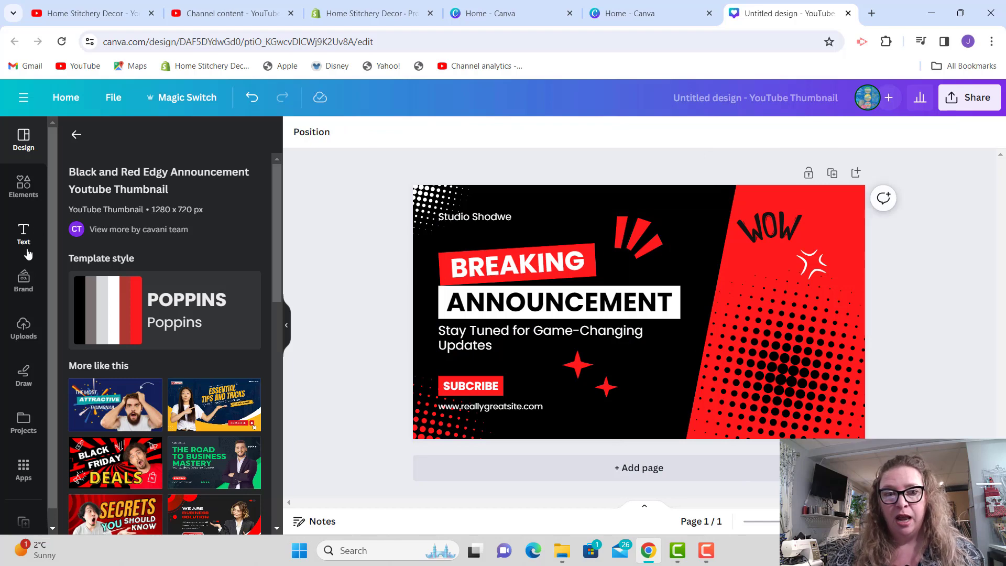
Place the second uploaded portrait with the pointing finger over the red panel, enlarged, and remove its background.
{"action": "left_click", "coordinate": [24, 329]}
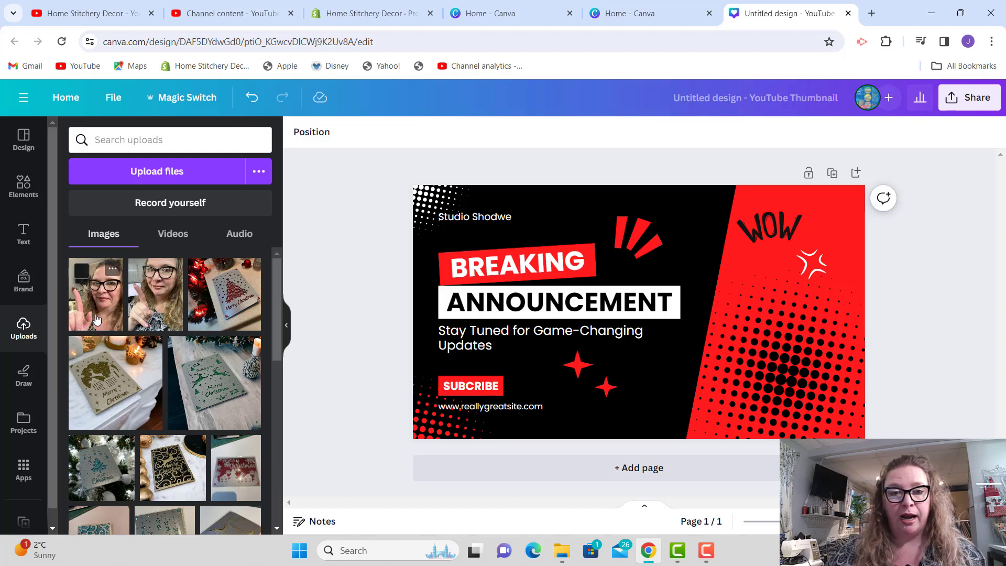
{"action": "left_click_drag", "start_coordinate": [153, 304], "coordinate": [727, 283]}
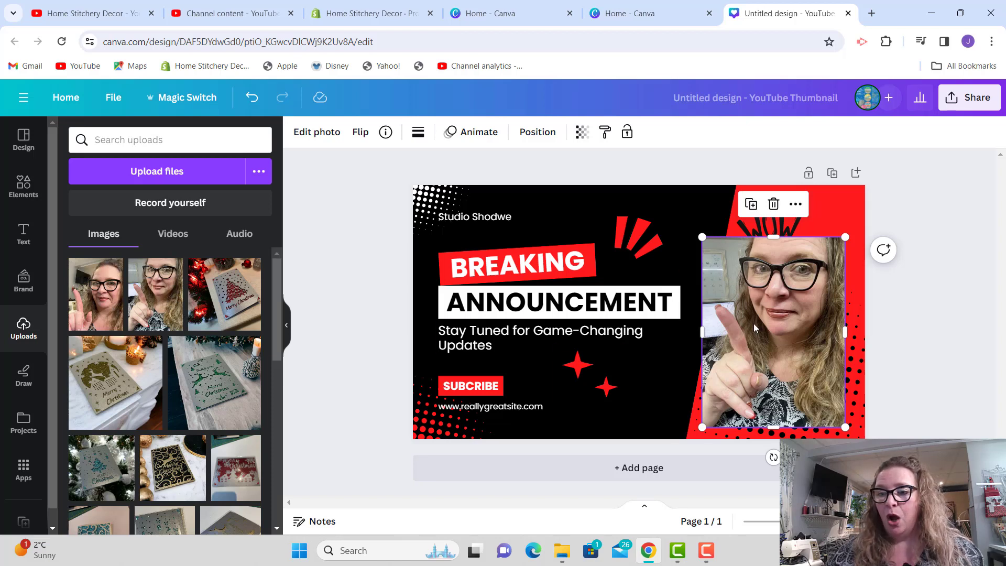
{"action": "left_click_drag", "start_coordinate": [703, 237], "coordinate": [671, 200]}
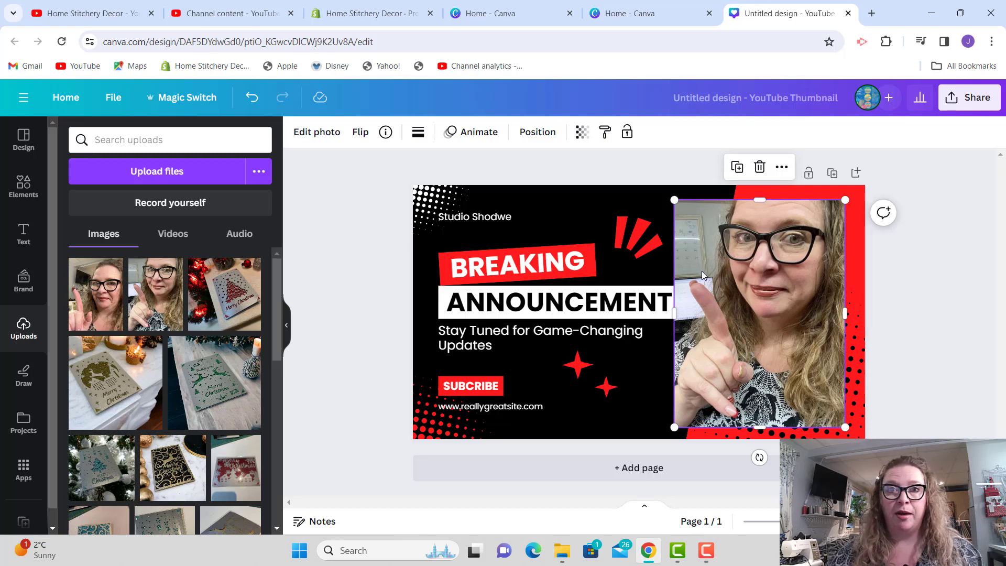
{"action": "left_click", "coordinate": [314, 137]}
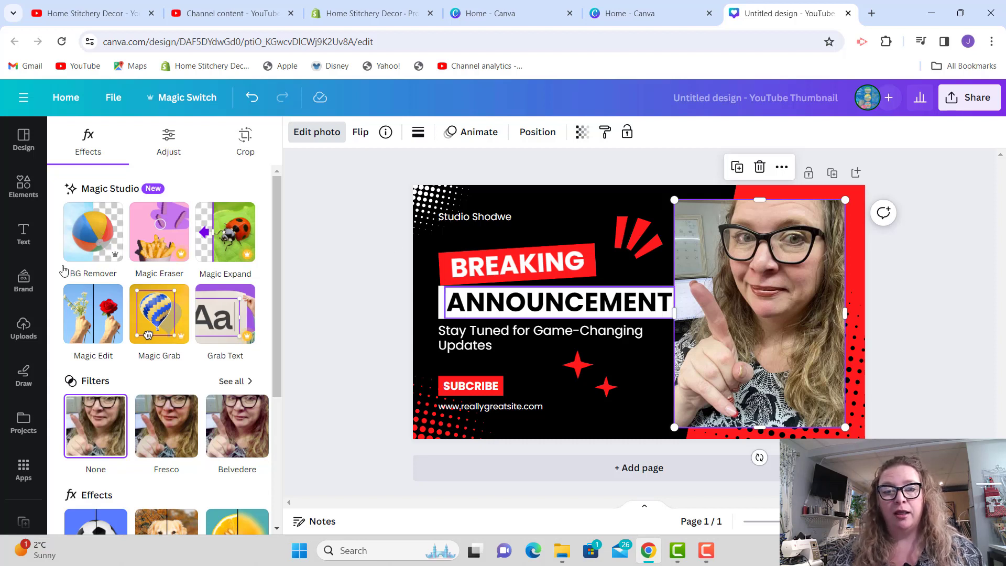
{"action": "left_click", "coordinate": [98, 237]}
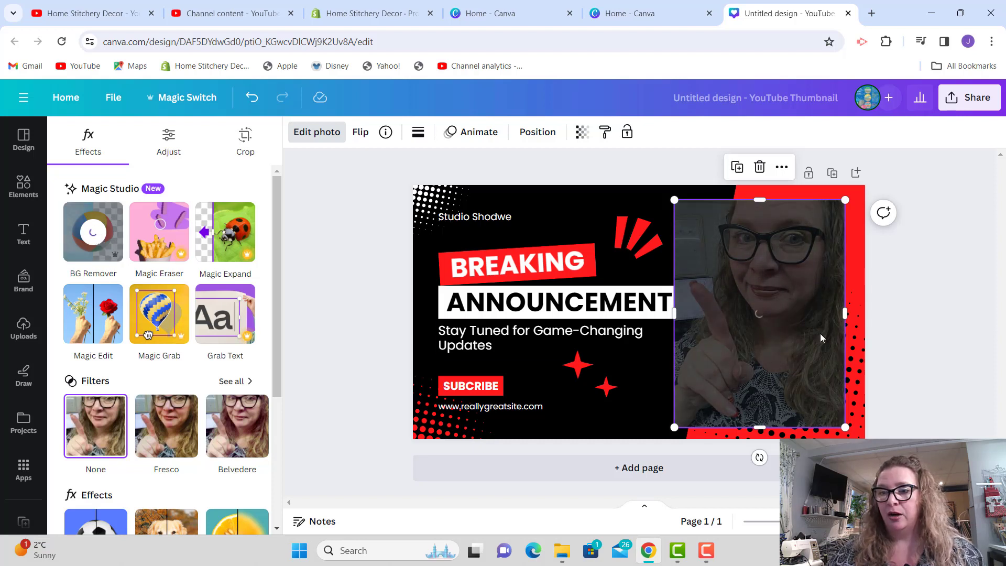
Move the portrait to the middle of the design and take the WOW lettering and burst lines off the page.
{"action": "left_click_drag", "start_coordinate": [782, 323], "coordinate": [620, 332]}
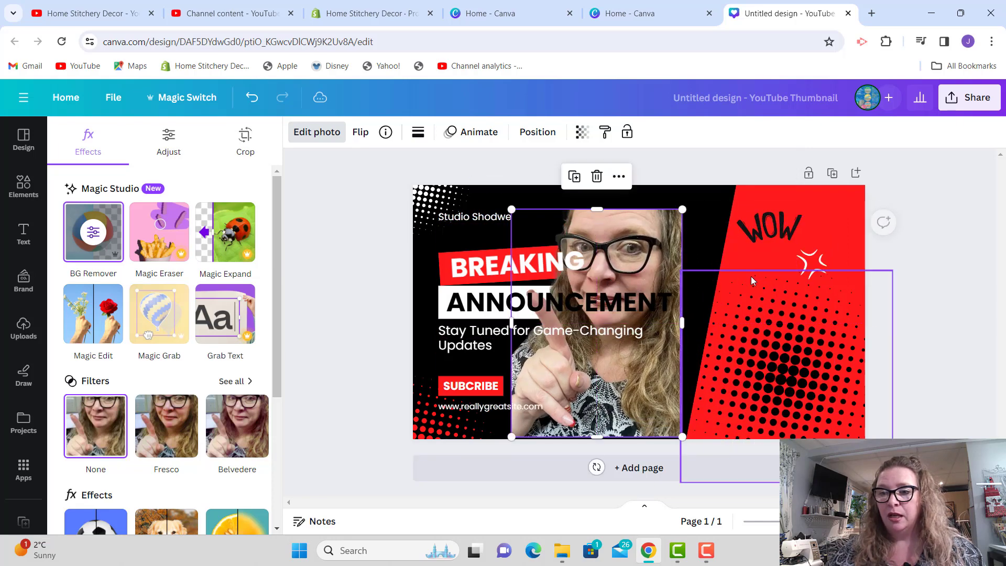
{"action": "left_click_drag", "start_coordinate": [763, 230], "coordinate": [969, 209]}
{"action": "left_click_drag", "start_coordinate": [812, 264], "coordinate": [1005, 105]}
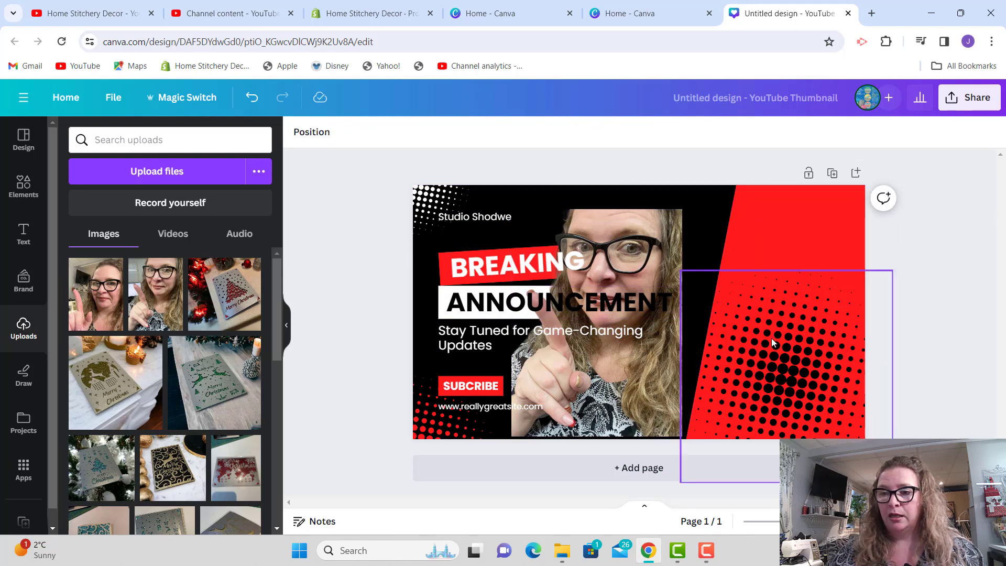
Recolour the slanted red panel with the default grey-to-white gradient and move the portrait back over it.
{"action": "left_click", "coordinate": [782, 225]}
{"action": "left_click", "coordinate": [363, 134]}
{"action": "left_click_drag", "start_coordinate": [274, 326], "coordinate": [301, 480]}
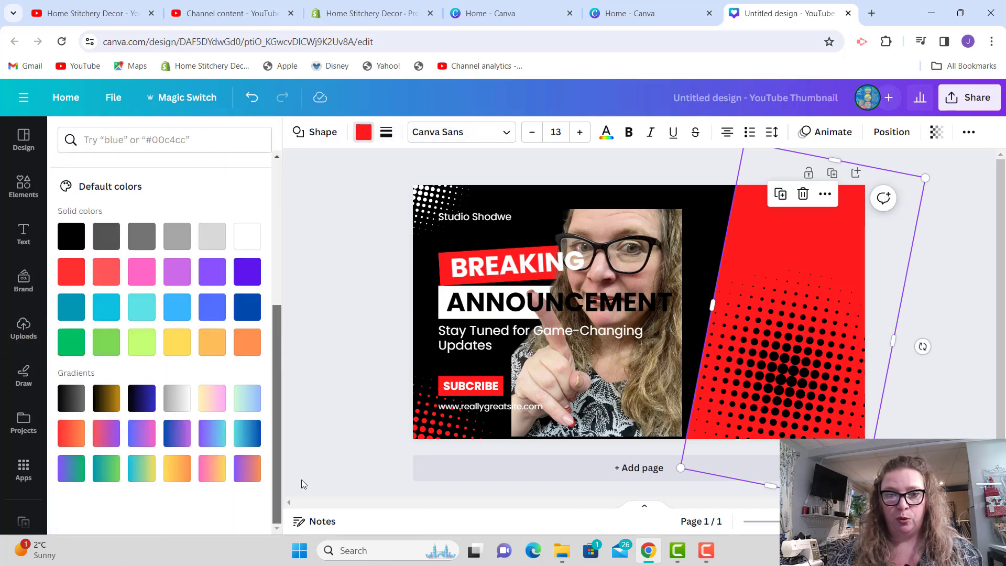
{"action": "left_click", "coordinate": [76, 350]}
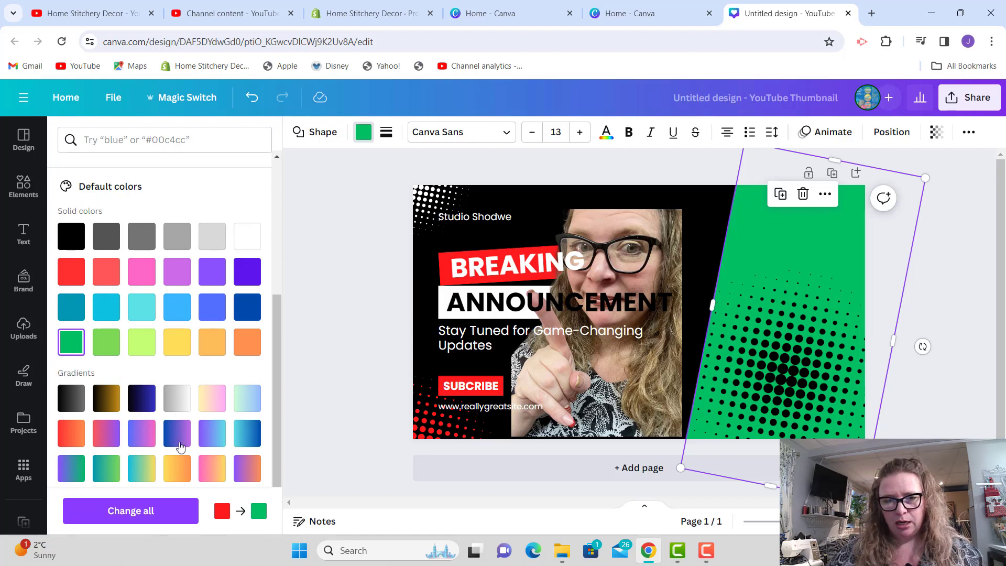
{"action": "left_click", "coordinate": [181, 403]}
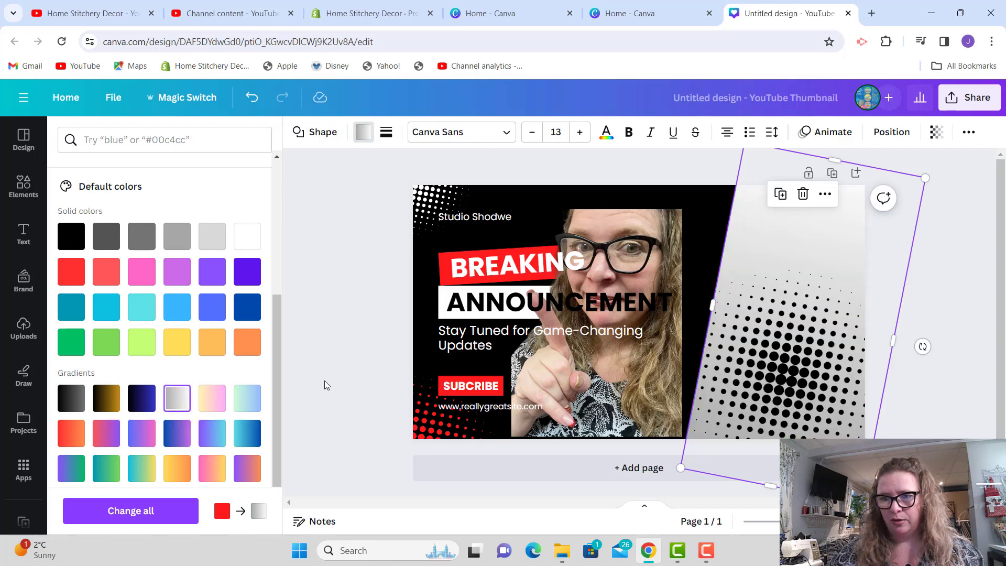
{"action": "left_click_drag", "start_coordinate": [586, 301], "coordinate": [813, 258]}
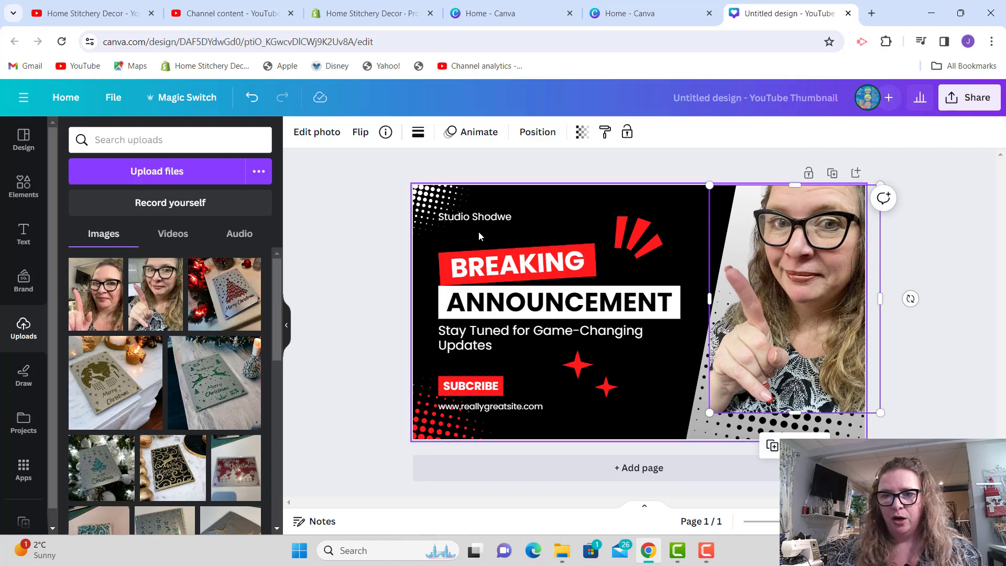
Replace the "Stay Tuned for Game-Changing Updates" line with "ETSY BLOCKS EMAIL SUBS".
{"action": "left_click", "coordinate": [470, 219]}
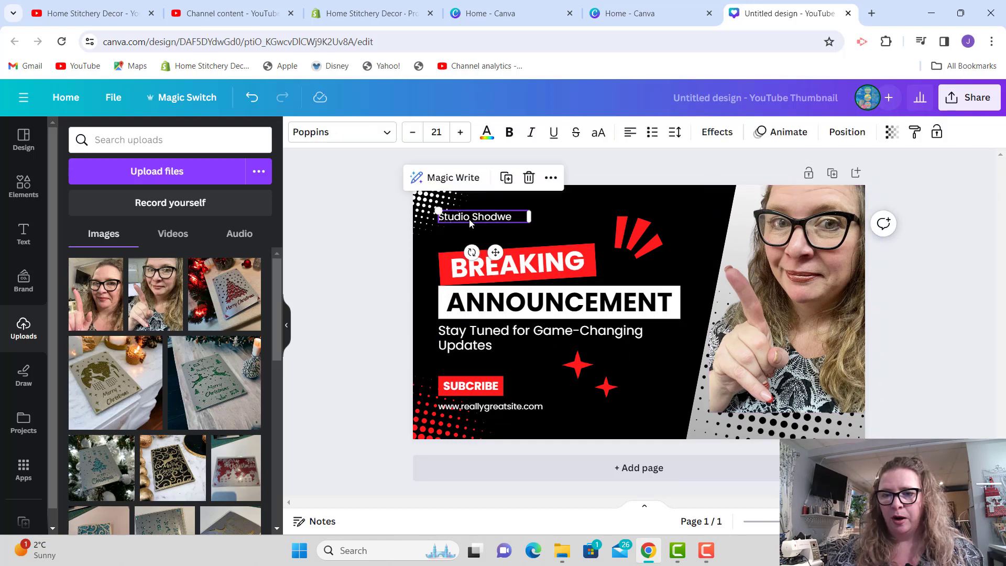
{"action": "left_click", "coordinate": [469, 219]}
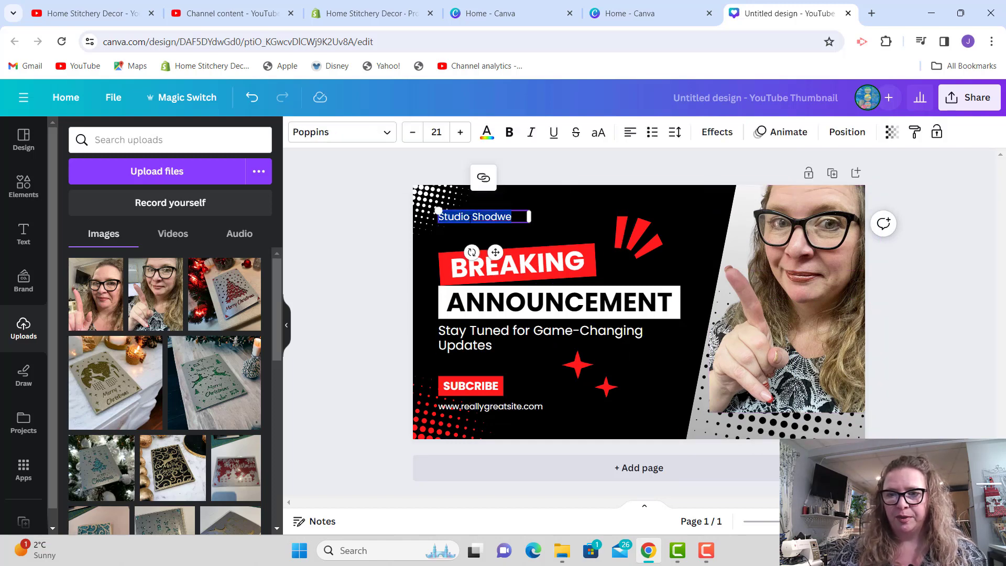
{"action": "double_click", "coordinate": [512, 336]}
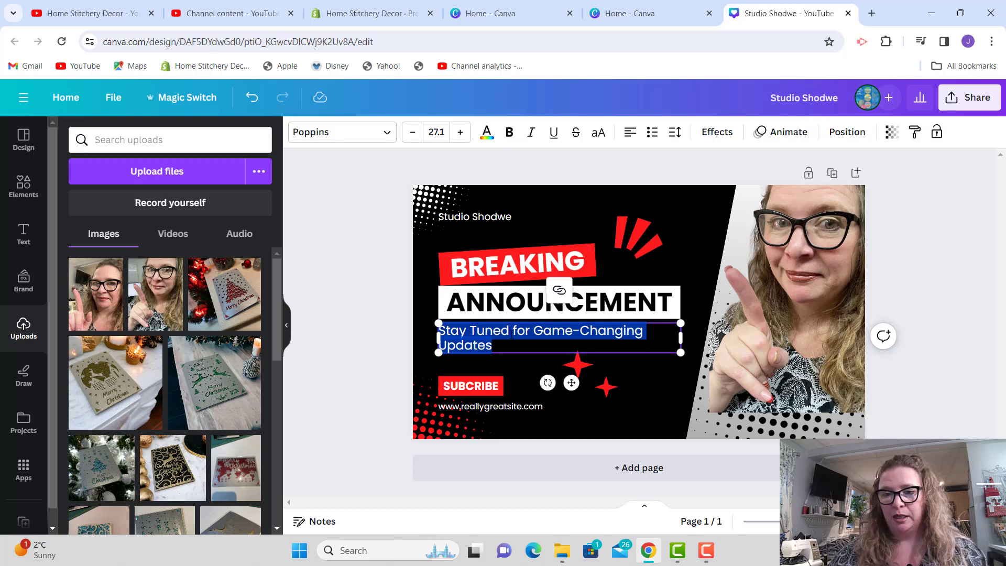
{"action": "type", "text": "EYS"}
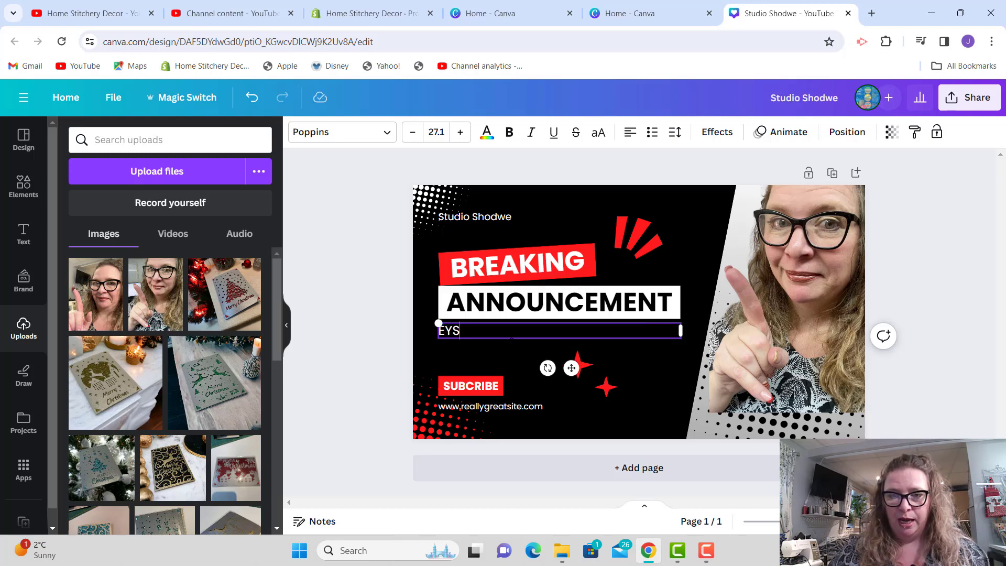
{"action": "key", "text": "BackSpace"}
{"action": "type", "text": "TSY"}
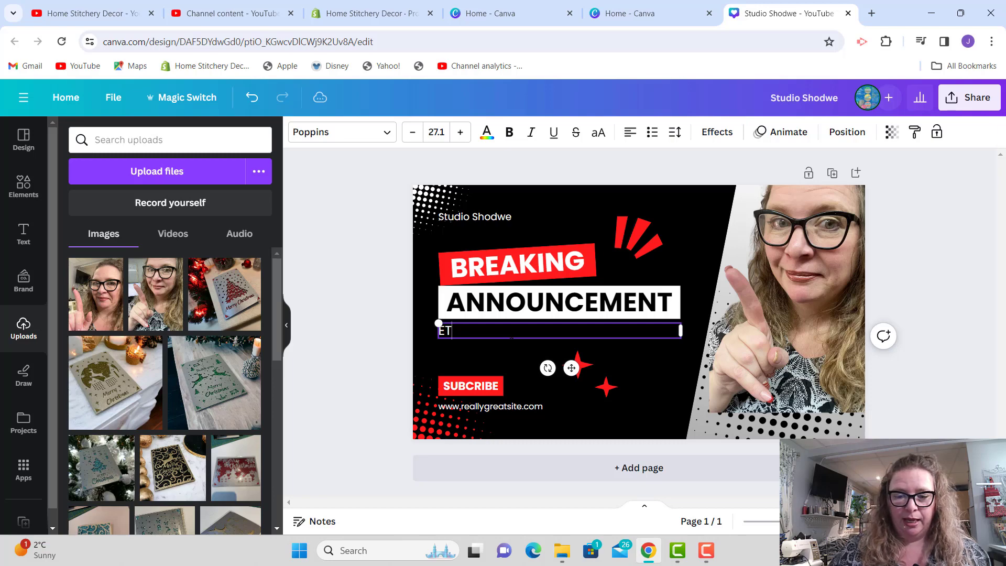
{"action": "type", "text": "OC"}
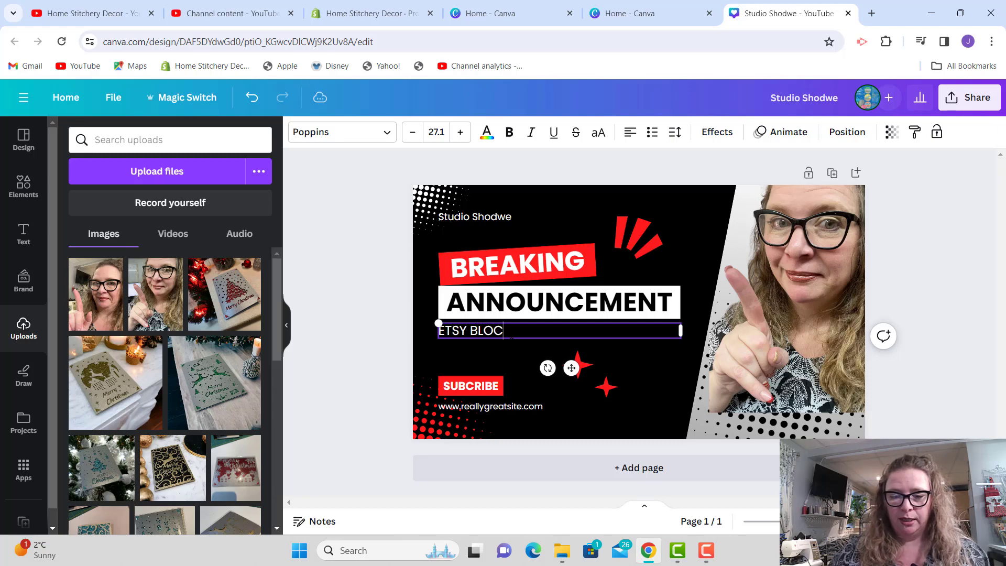
{"action": "type", "text": "KS EMAIL"}
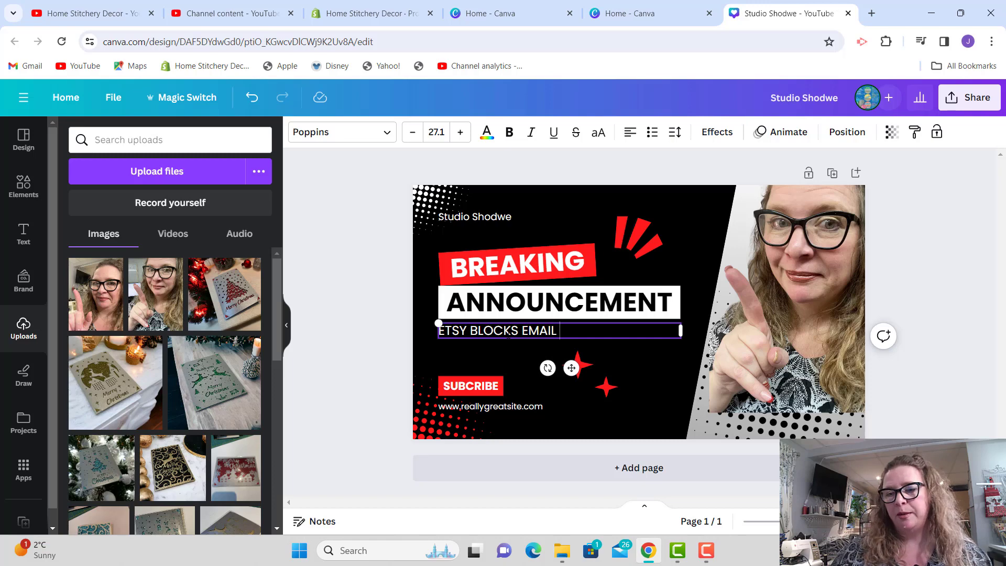
{"action": "type", "text": "SUBS"}
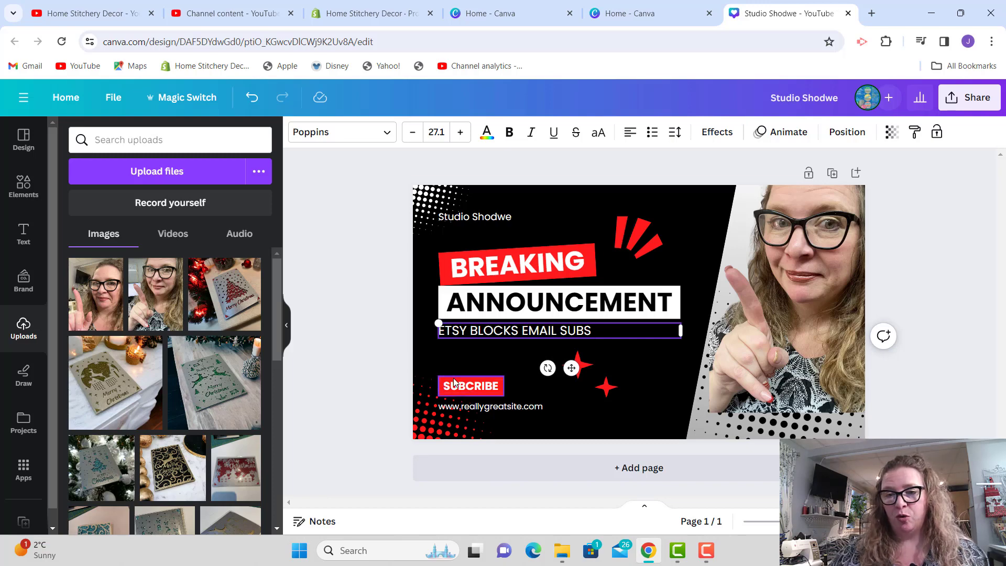
{"action": "left_click", "coordinate": [472, 407]}
{"action": "left_click", "coordinate": [472, 407]}
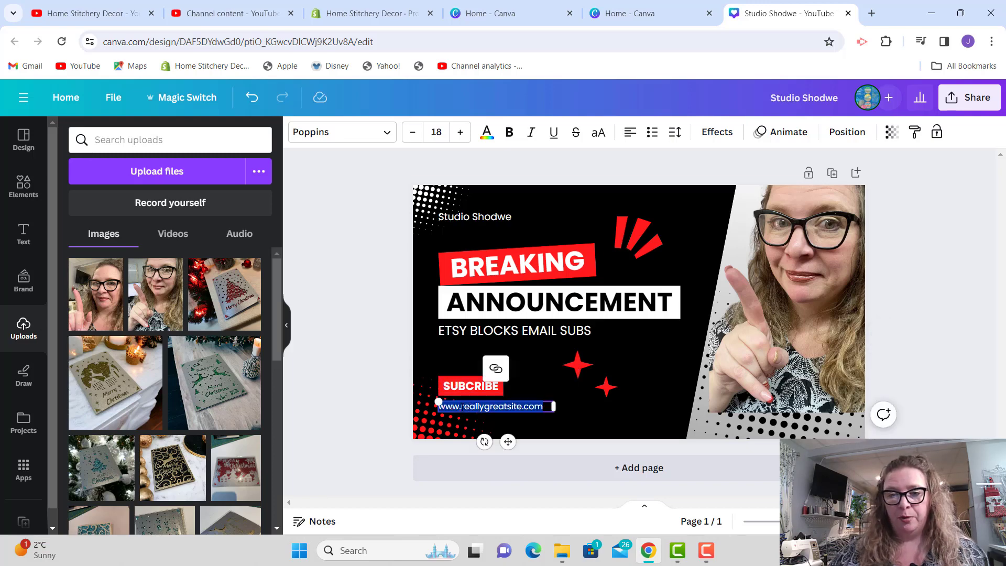
{"action": "type", "text": "wwww"}
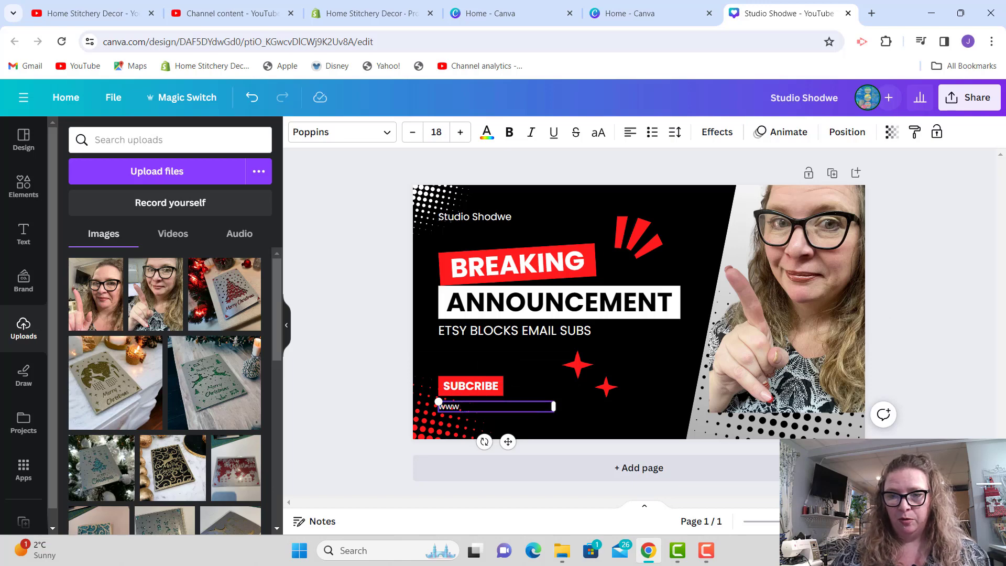
{"action": "type", "text": "homestit"}
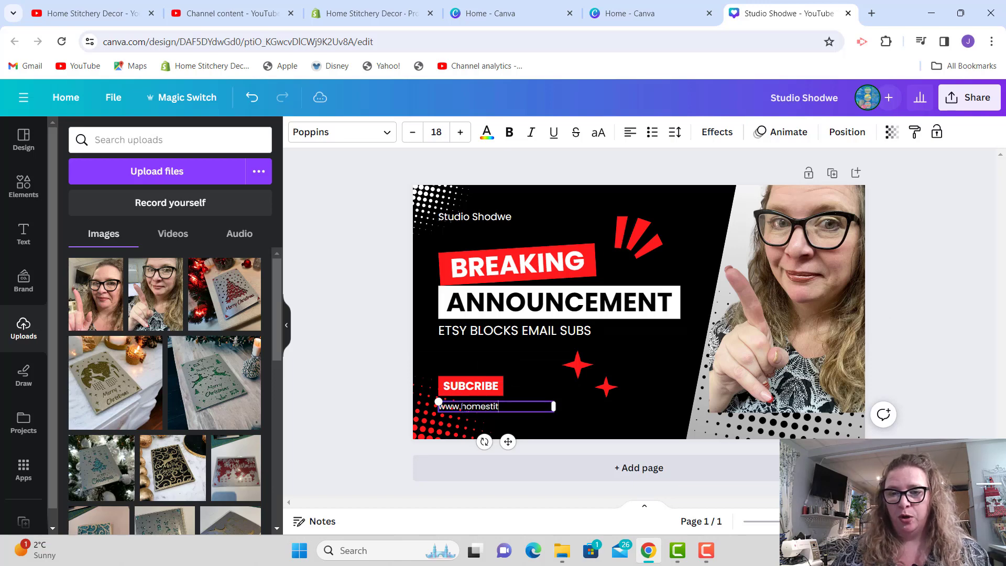
{"action": "type", "text": "cherydecor"}
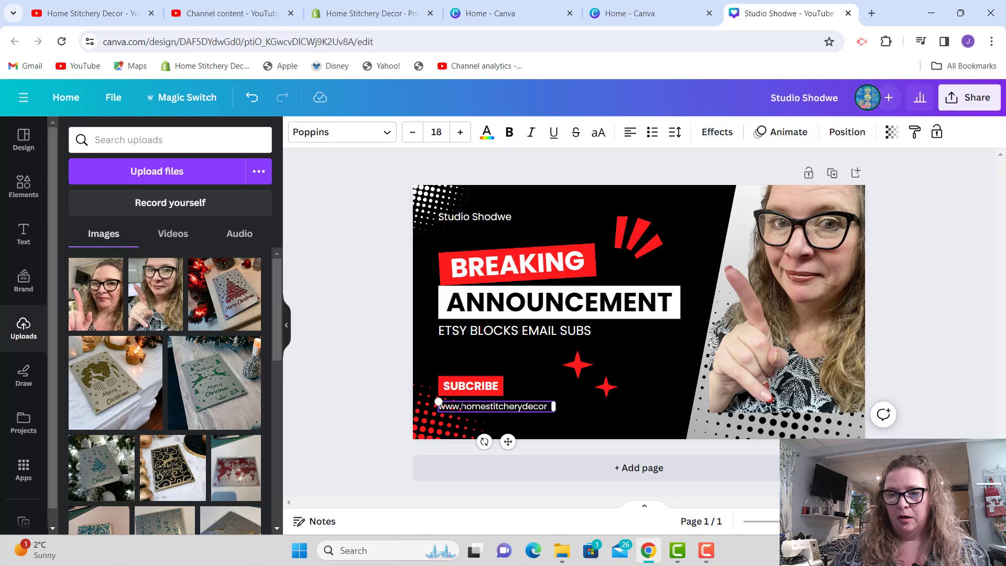
{"action": "type", "text": ".com"}
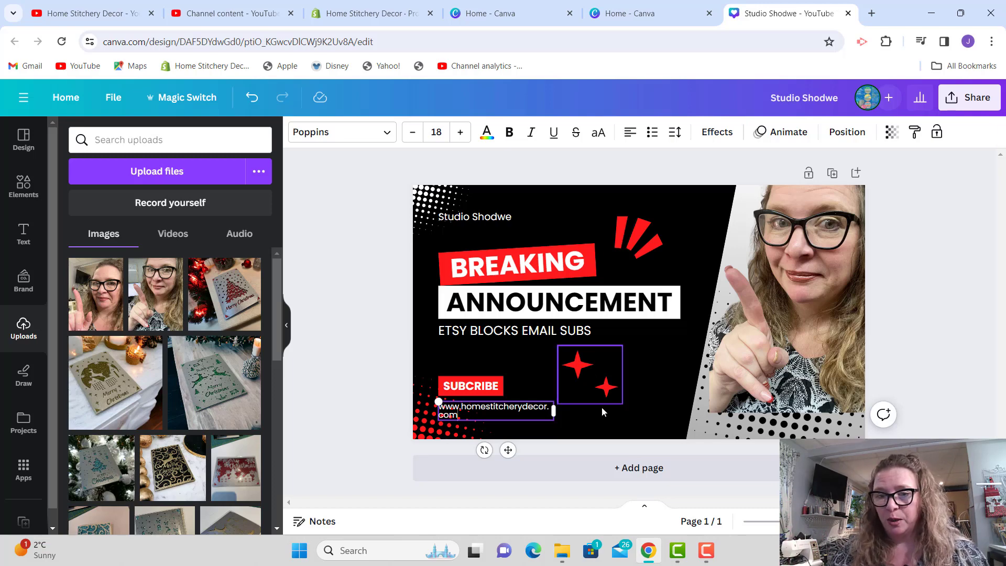
Enlarge the "ETSY BLOCKS EMAIL SUBS" line to font size 46.1.
{"action": "left_click", "coordinate": [467, 337]}
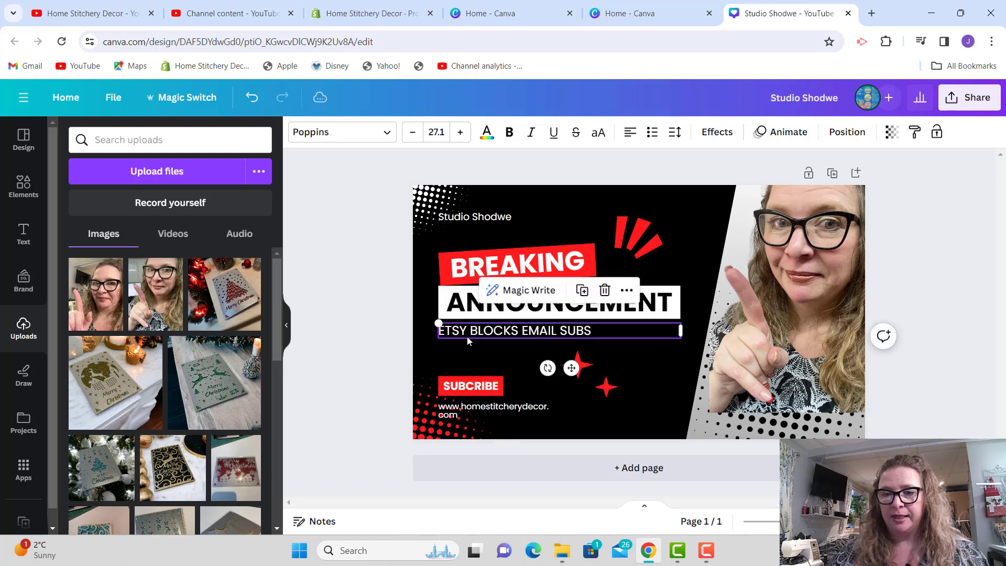
{"action": "left_click", "coordinate": [460, 132]}
{"action": "left_click", "coordinate": [460, 132]}
{"action": "left_click", "coordinate": [460, 132]}
{"action": "left_click", "coordinate": [461, 132]}
{"action": "left_click", "coordinate": [461, 132]}
{"action": "left_click", "coordinate": [460, 132]}
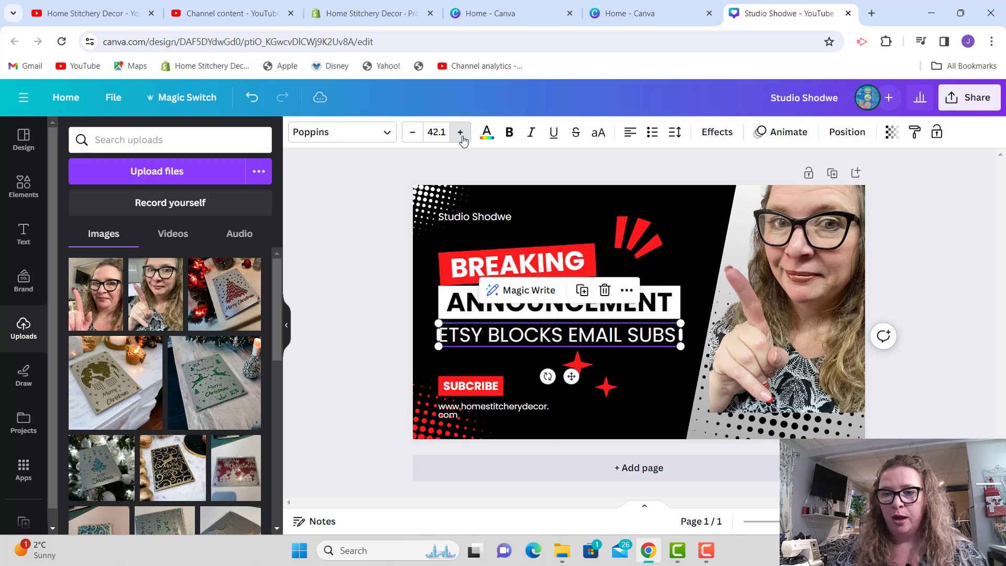
{"action": "left_click", "coordinate": [460, 132]}
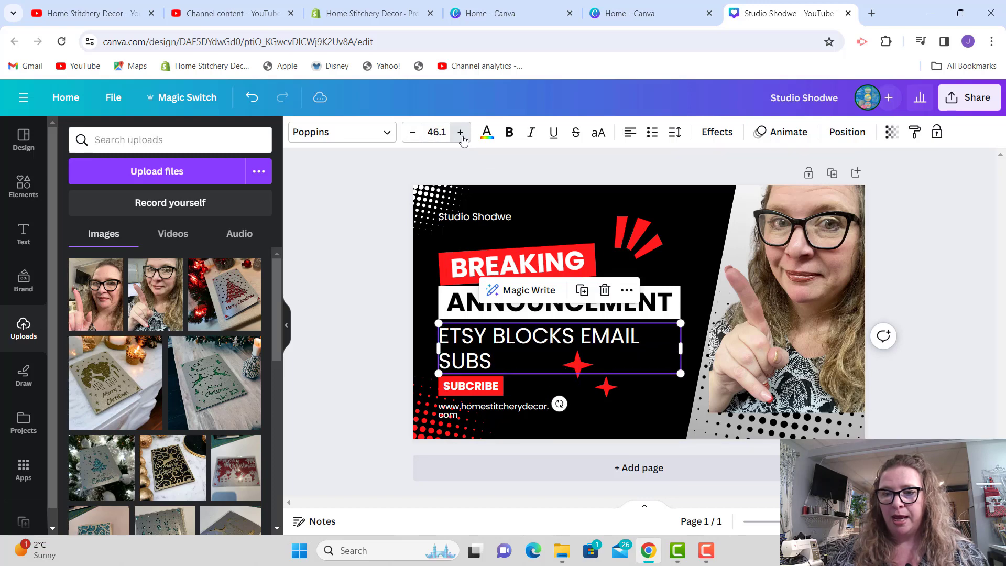
Break the line after "ETSY" and enlarge only that word to font size 88.1.
{"action": "left_click", "coordinate": [515, 355]}
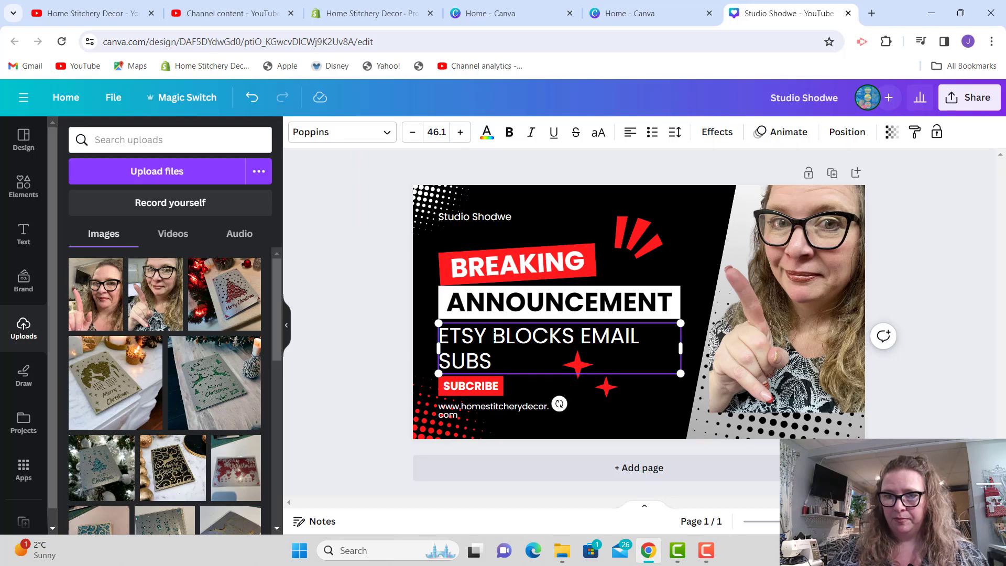
{"action": "key", "text": "Return"}
{"action": "left_click_drag", "start_coordinate": [493, 335], "coordinate": [409, 195]}
{"action": "left_click", "coordinate": [461, 132]}
{"action": "left_click", "coordinate": [461, 132]}
{"action": "left_click", "coordinate": [461, 132]}
{"action": "left_click", "coordinate": [461, 132]}
{"action": "left_click", "coordinate": [460, 132]}
{"action": "left_click", "coordinate": [461, 132]}
{"action": "left_click", "coordinate": [461, 132]}
{"action": "left_click", "coordinate": [461, 132]}
{"action": "left_click", "coordinate": [460, 132]}
{"action": "left_click", "coordinate": [461, 132]}
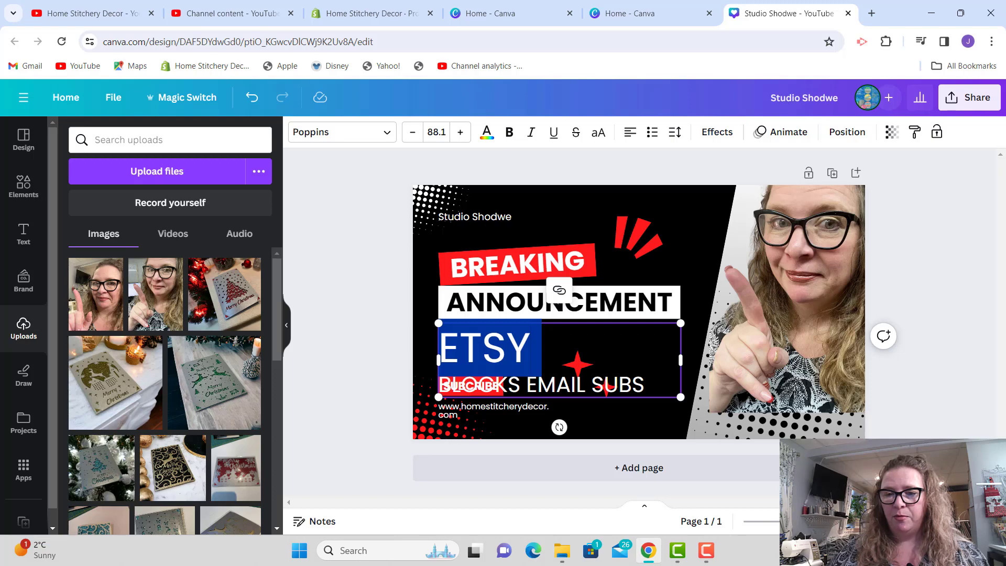
Delete "BLOCKS EMAIL SUBS" from the text box, keeping only the word "ETSY".
{"action": "left_click", "coordinate": [548, 387]}
{"action": "double_click", "coordinate": [548, 386]}
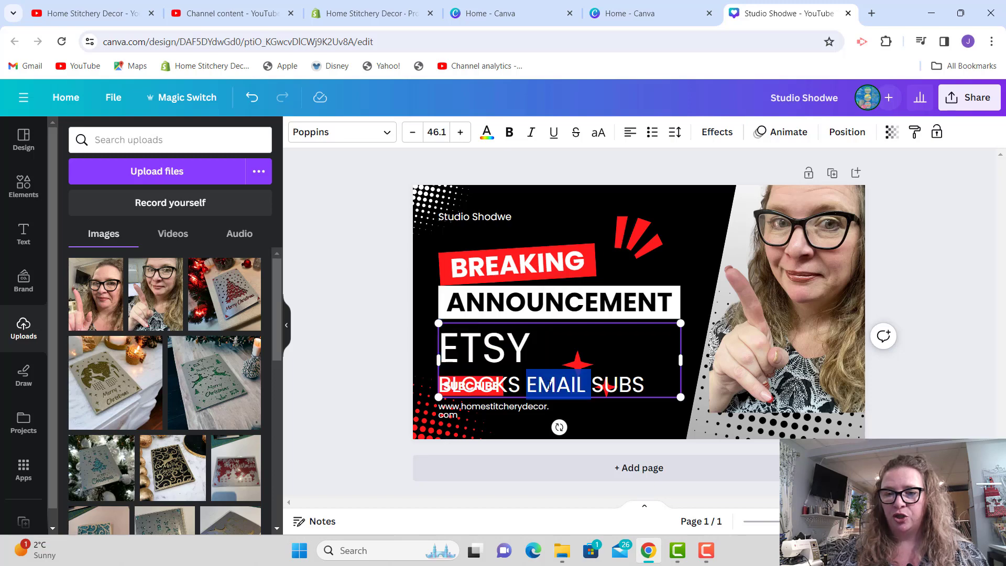
{"action": "left_click_drag", "start_coordinate": [645, 385], "coordinate": [440, 386]}
{"action": "key", "text": "BackSpace"}
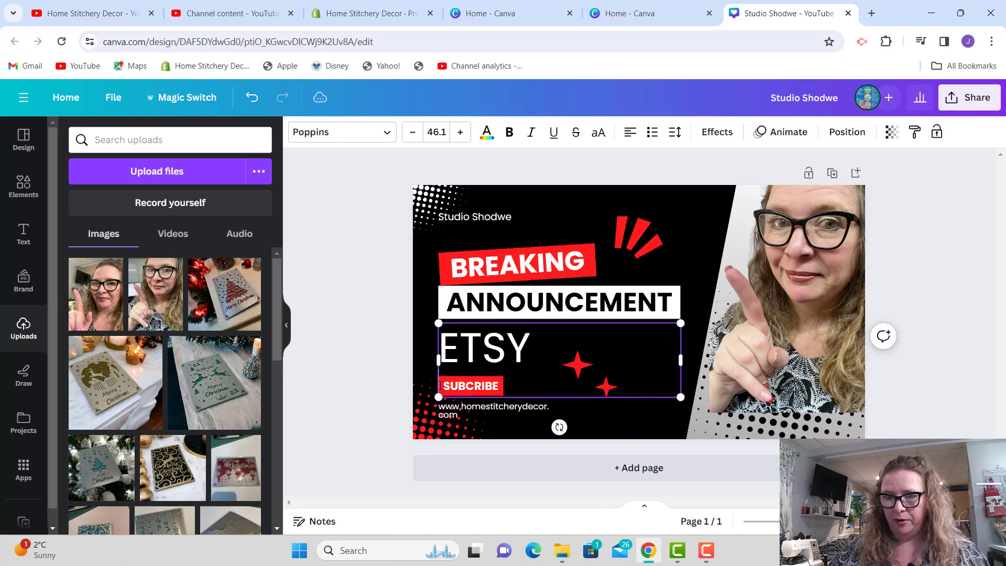
Add a heading text box near the lower edge of the design and colour it with the light grey from the Brand Kit.
{"action": "left_click", "coordinate": [24, 232]}
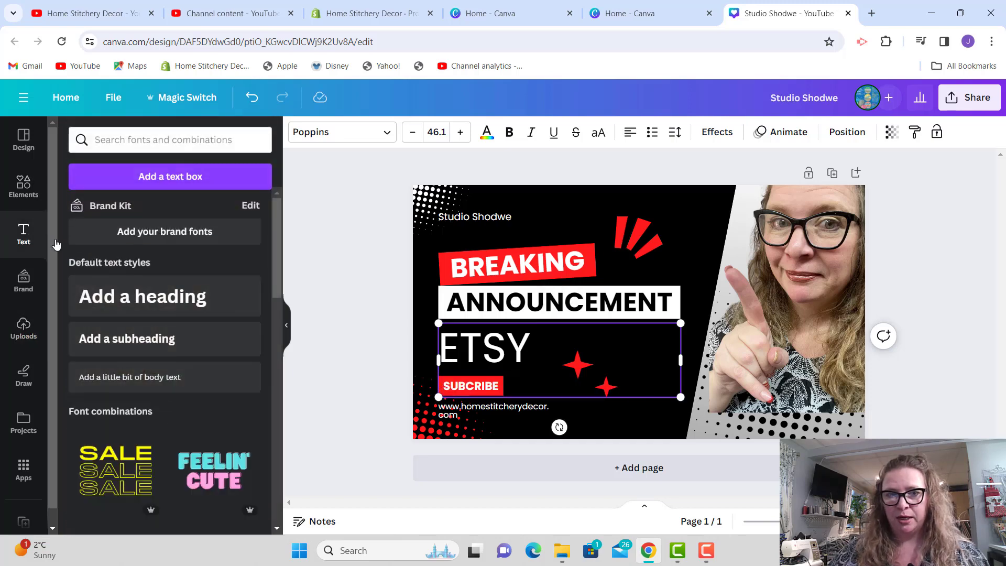
{"action": "left_click_drag", "start_coordinate": [113, 309], "coordinate": [634, 408]}
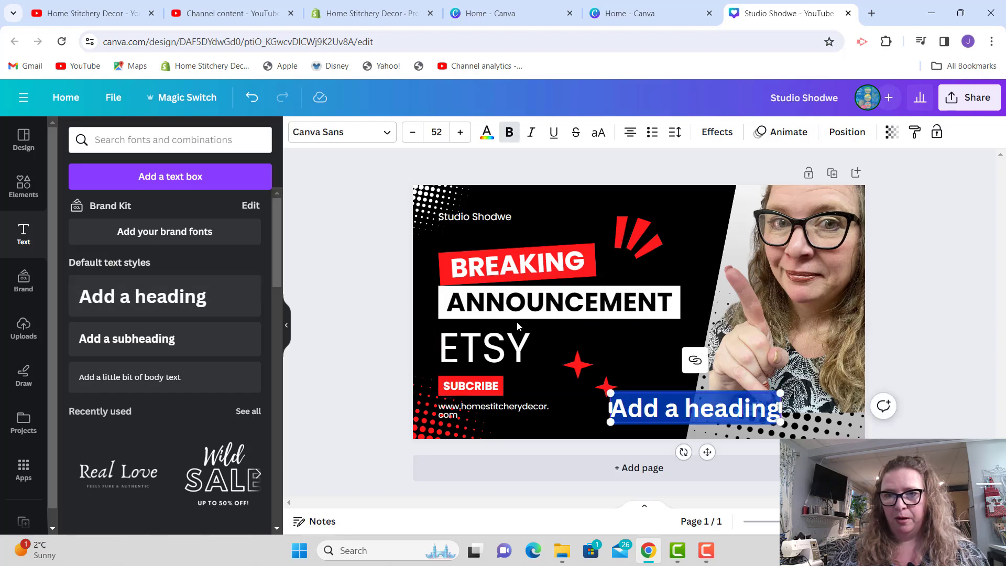
{"action": "left_click", "coordinate": [486, 132]}
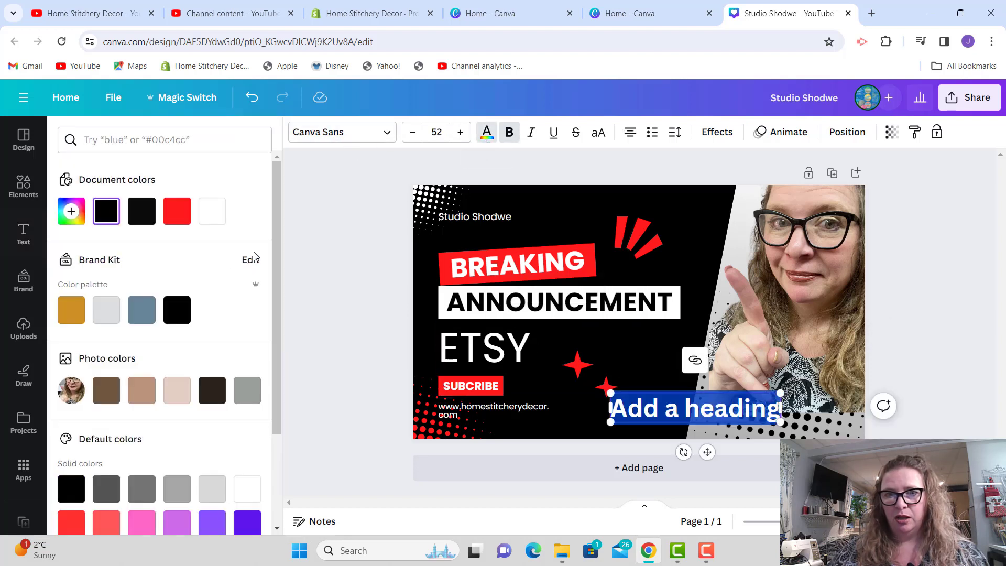
{"action": "left_click", "coordinate": [112, 316]}
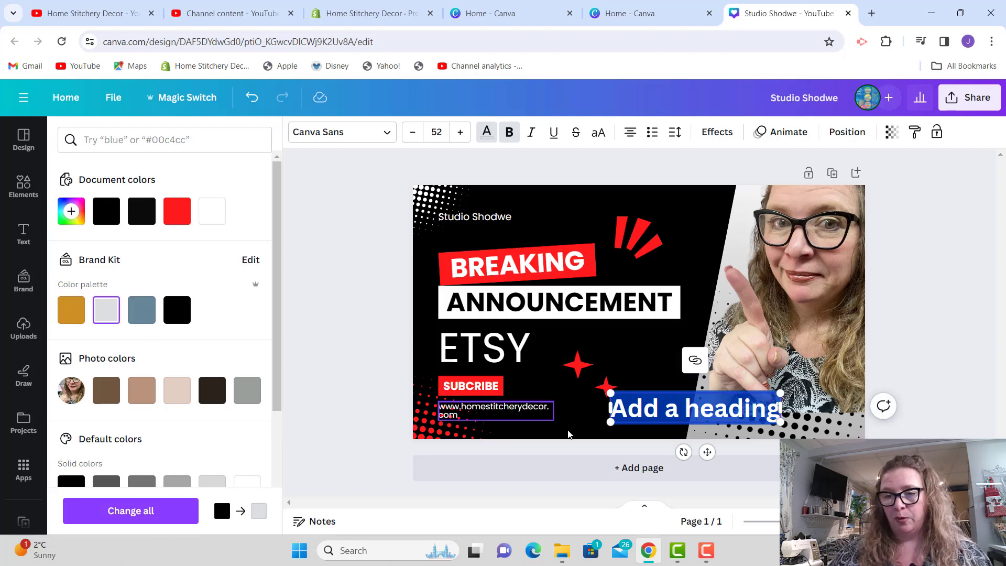
{"action": "key", "text": "Escape"}
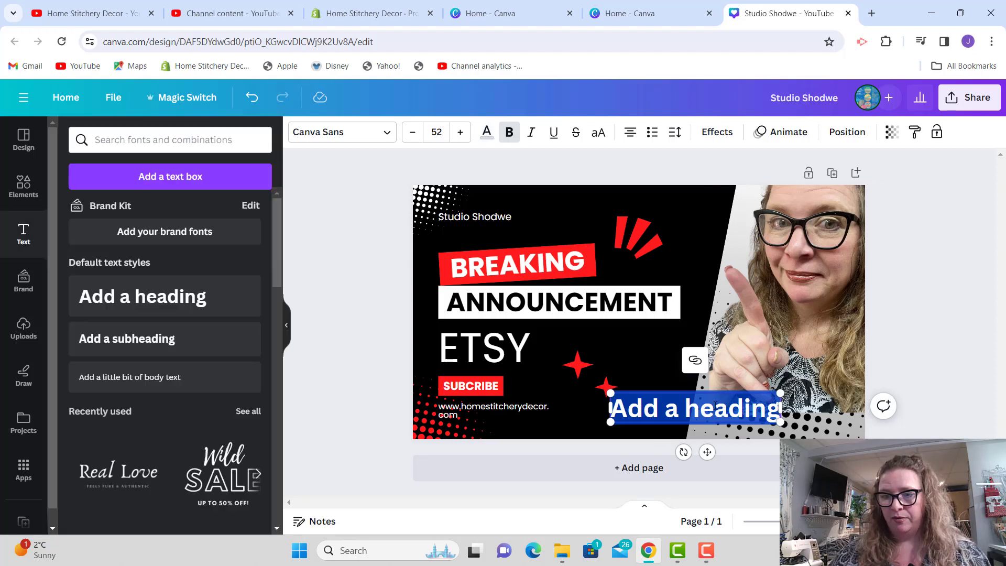
Replace the placeholder text of the new heading with "Blocks Email".
{"action": "triple_click", "coordinate": [687, 407]}
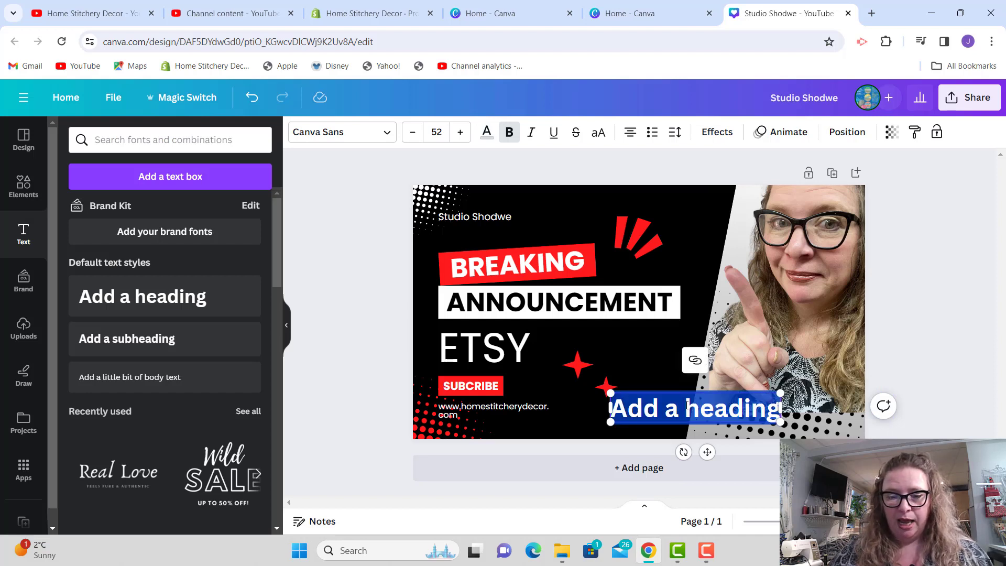
{"action": "type", "text": "Bloc"}
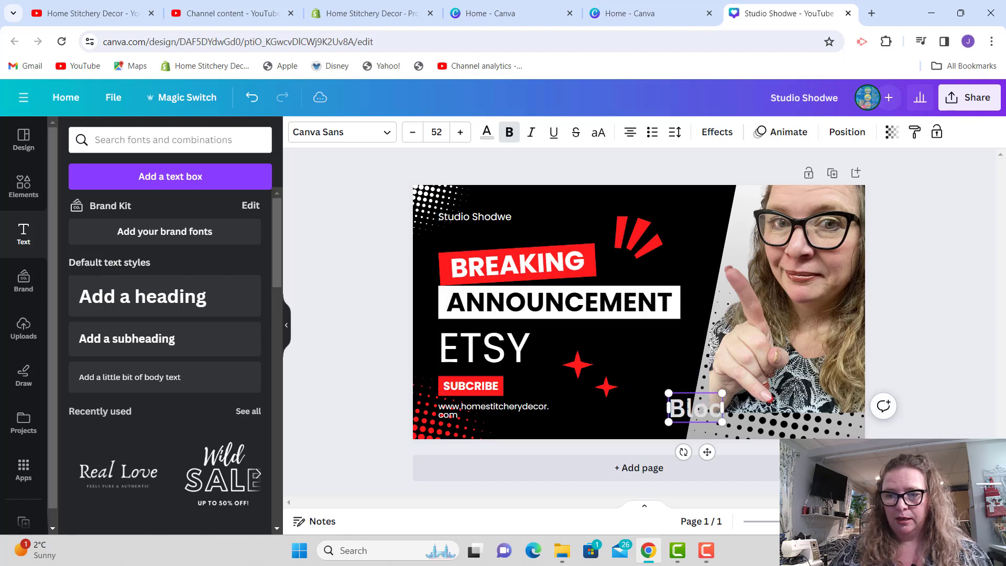
{"action": "type", "text": "ks Email"}
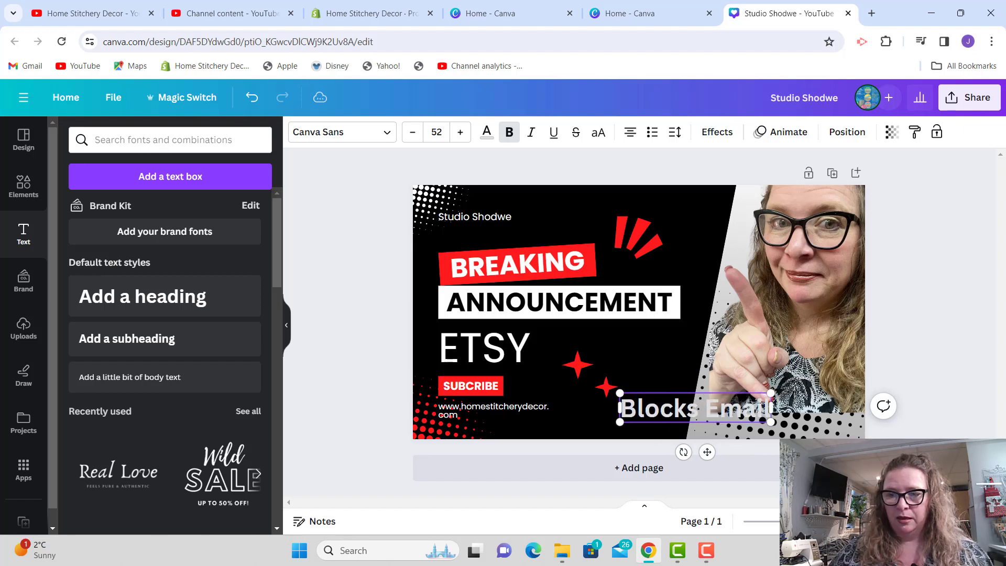
{"action": "type", "text": " Colle"}
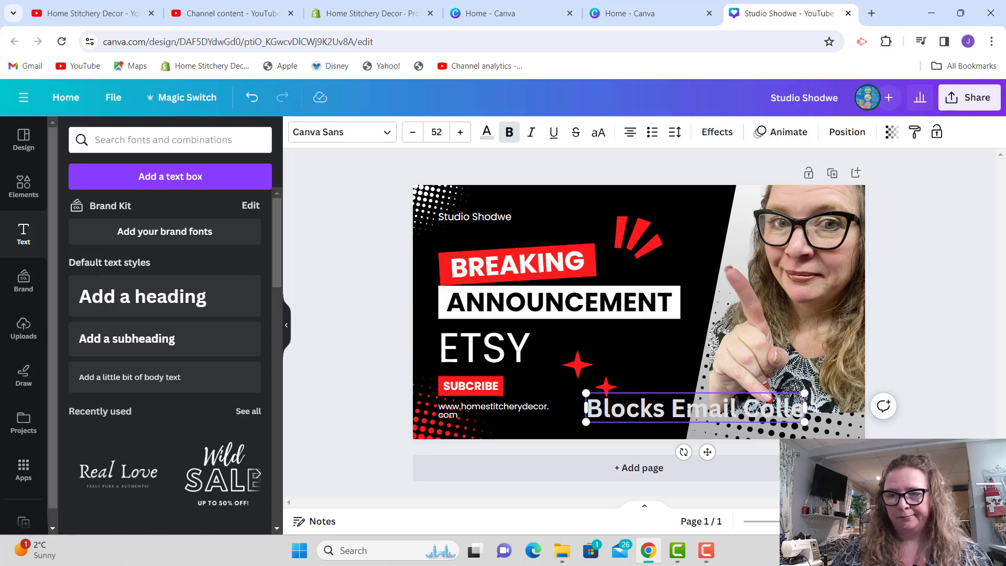
{"action": "key", "text": "BackSpace"}
{"action": "key", "text": "BackSpace"}
{"action": "key", "text": "BackSpace"}
{"action": "key", "text": "BackSpace"}
{"action": "key", "text": "BackSpace"}
{"action": "key", "text": "BackSpace"}
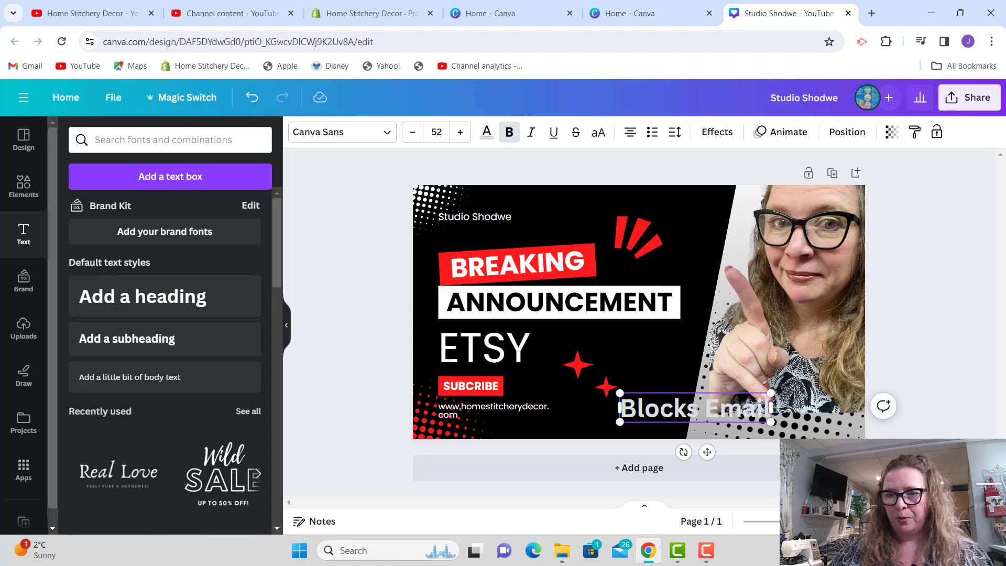
Extend the heading to "Blocks Email Collections" and place it beside the word "ETSY".
{"action": "left_click_drag", "start_coordinate": [707, 452], "coordinate": [626, 384]}
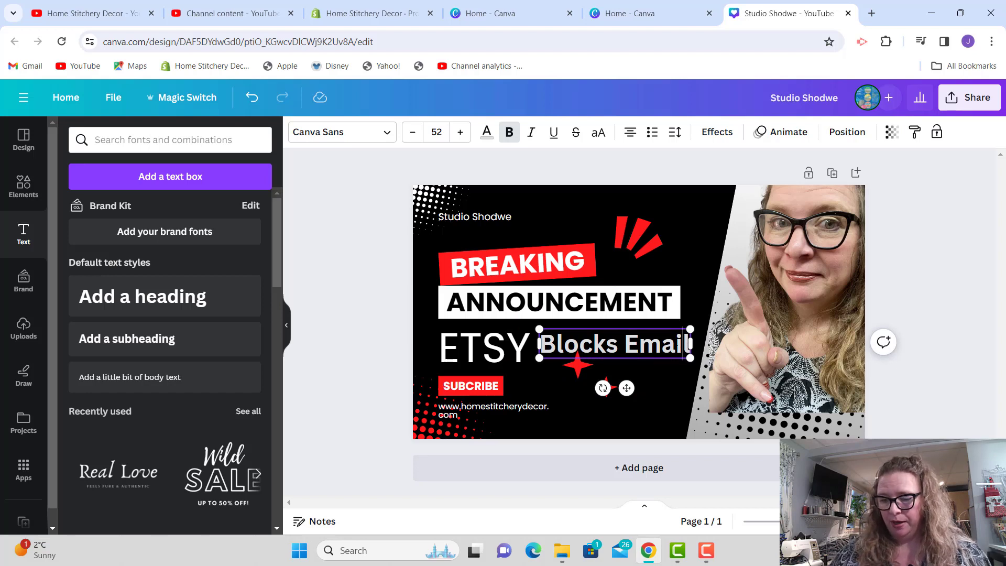
{"action": "type", "text": "Co"}
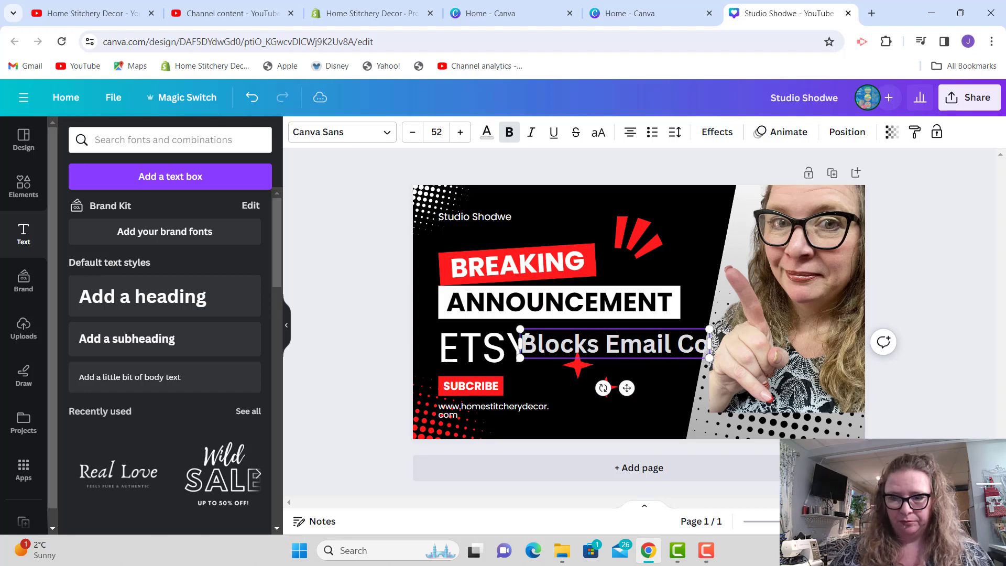
{"action": "type", "text": "llections"}
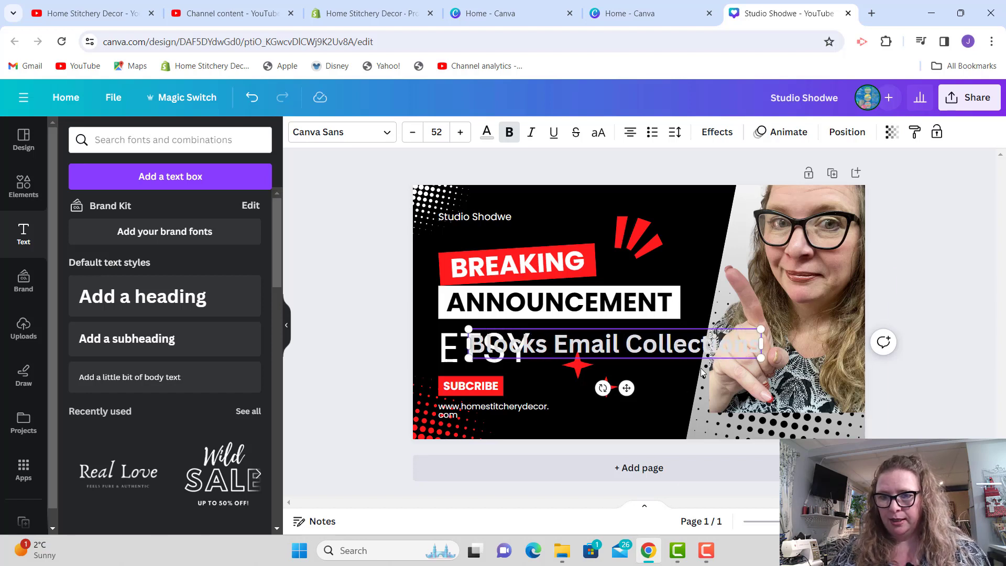
{"action": "left_click_drag", "start_coordinate": [626, 388], "coordinate": [704, 392]}
Move the two red stars down beside the website address and lower the "Blocks Email Collections" heading to the SUBCRIBE label's level.
{"action": "left_click", "coordinate": [612, 395]}
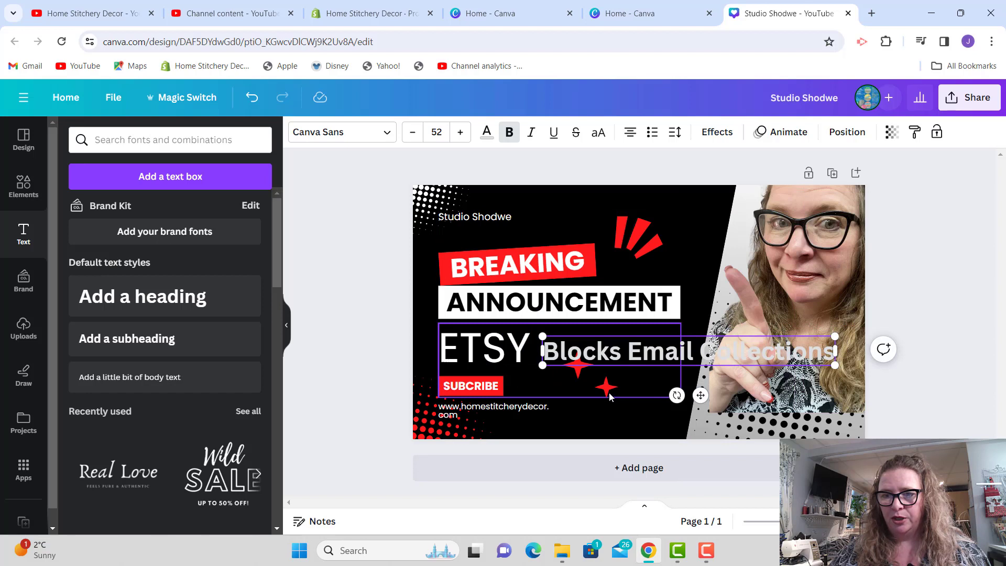
{"action": "left_click_drag", "start_coordinate": [608, 392], "coordinate": [604, 390]}
{"action": "left_click", "coordinate": [655, 357]}
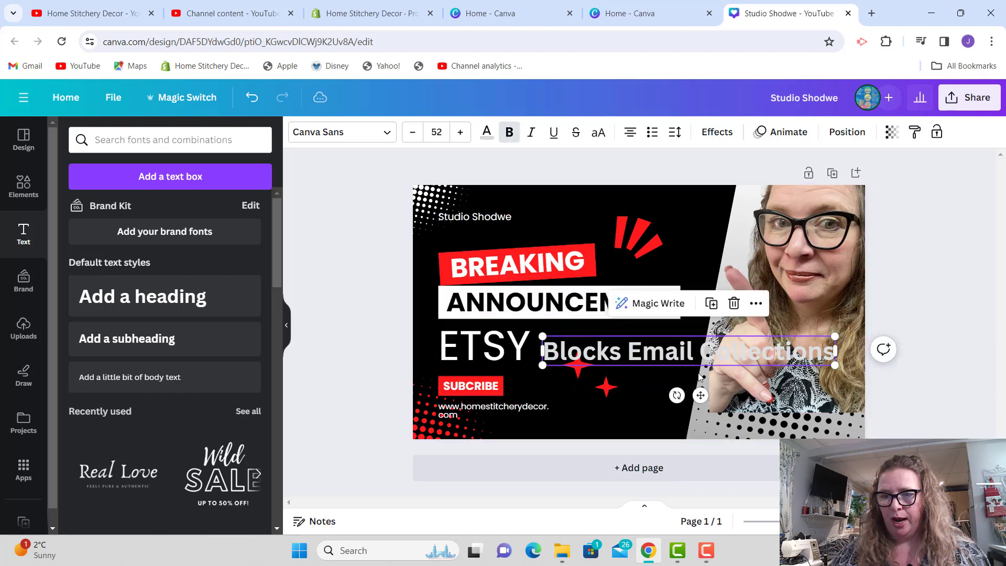
{"action": "left_click", "coordinate": [611, 419]}
{"action": "mouse_move", "coordinate": [608, 418]}
{"action": "left_mouse_down"}
{"action": "mouse_move", "coordinate": [623, 434]}
{"action": "mouse_move", "coordinate": [599, 434]}
{"action": "left_mouse_up"}
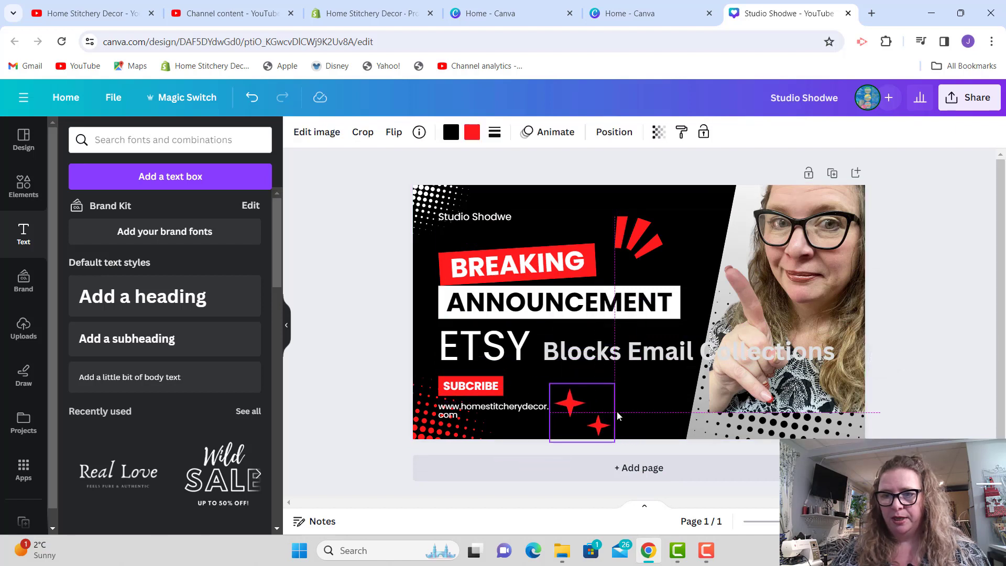
{"action": "left_click_drag", "start_coordinate": [676, 357], "coordinate": [644, 378]}
Delete the "Studio Shodwe" text and move the BREAKING banner and the burst lines up into the freed space.
{"action": "left_click", "coordinate": [503, 216]}
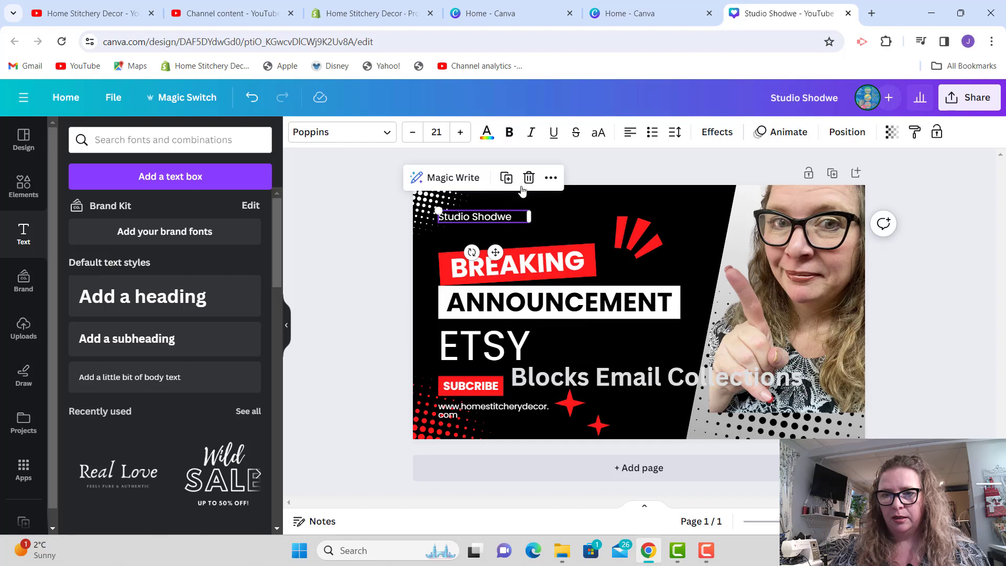
{"action": "left_click", "coordinate": [529, 178]}
{"action": "left_click_drag", "start_coordinate": [590, 258], "coordinate": [585, 213]}
{"action": "left_click_drag", "start_coordinate": [552, 265], "coordinate": [546, 216]}
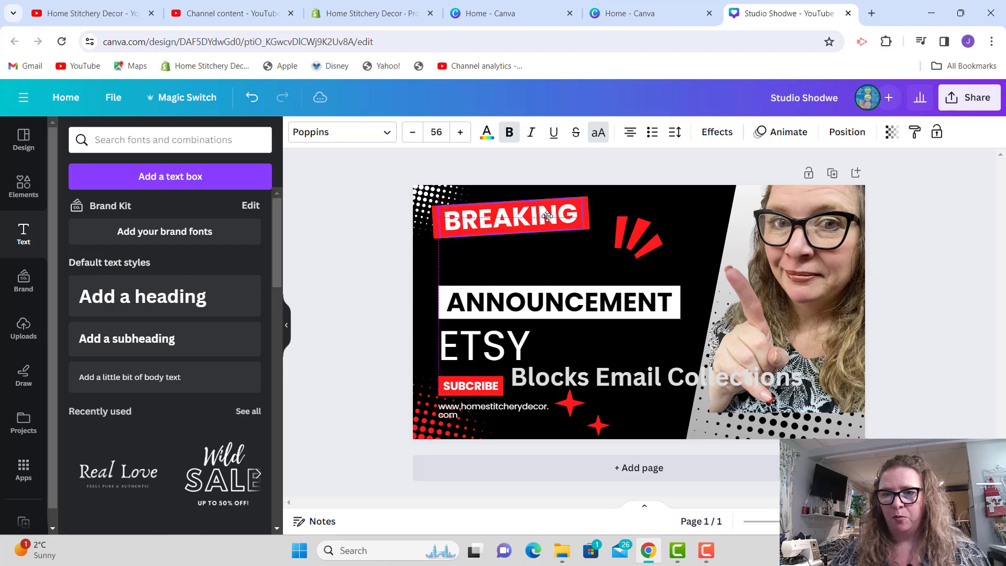
{"action": "left_click_drag", "start_coordinate": [640, 243], "coordinate": [637, 219]}
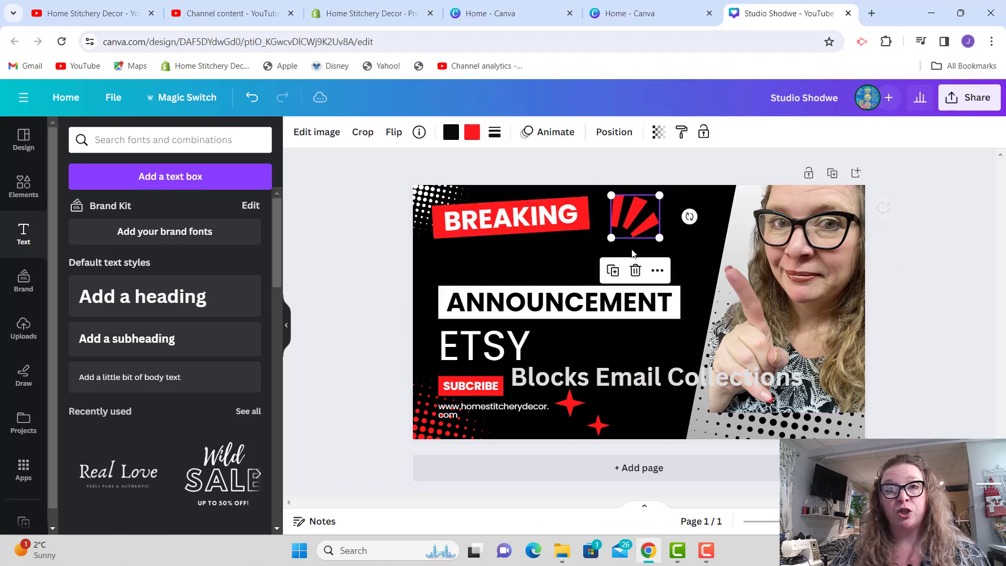
Move the ANNOUNCEMENT banner up below BREAKING and raise the word "ETSY" beneath it.
{"action": "left_click_drag", "start_coordinate": [679, 303], "coordinate": [670, 264]}
{"action": "left_click_drag", "start_coordinate": [641, 313], "coordinate": [628, 273]}
{"action": "left_click_drag", "start_coordinate": [519, 341], "coordinate": [511, 310]}
Reduce the "Blocks Email Collections" heading to font size 47 and left-align it directly below "ETSY".
{"action": "left_click_drag", "start_coordinate": [561, 387], "coordinate": [505, 361]}
{"action": "left_click", "coordinate": [412, 133]}
{"action": "left_click", "coordinate": [413, 132]}
{"action": "left_click", "coordinate": [413, 133]}
{"action": "left_click", "coordinate": [412, 133]}
{"action": "left_click", "coordinate": [412, 133]}
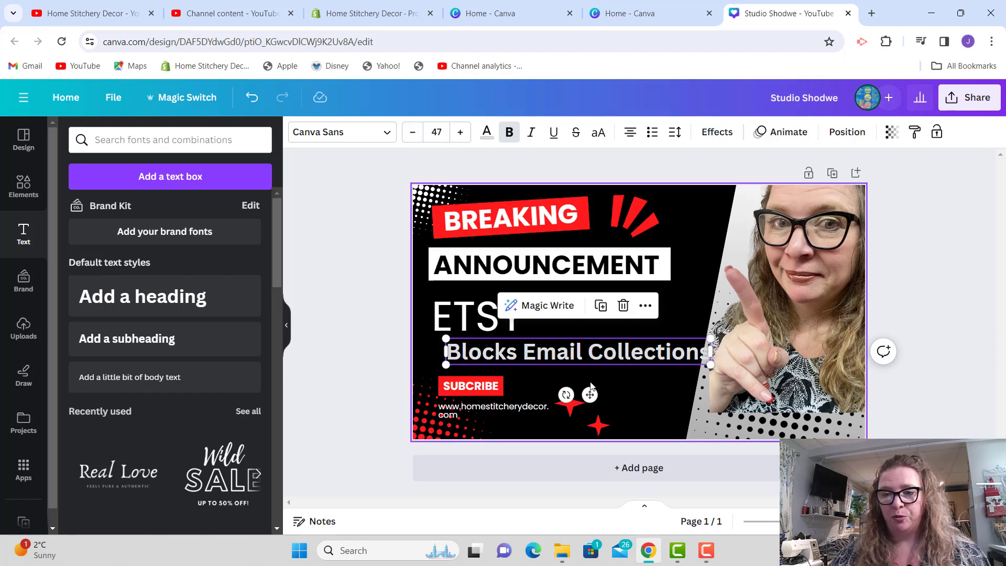
{"action": "left_click_drag", "start_coordinate": [596, 358], "coordinate": [581, 358]}
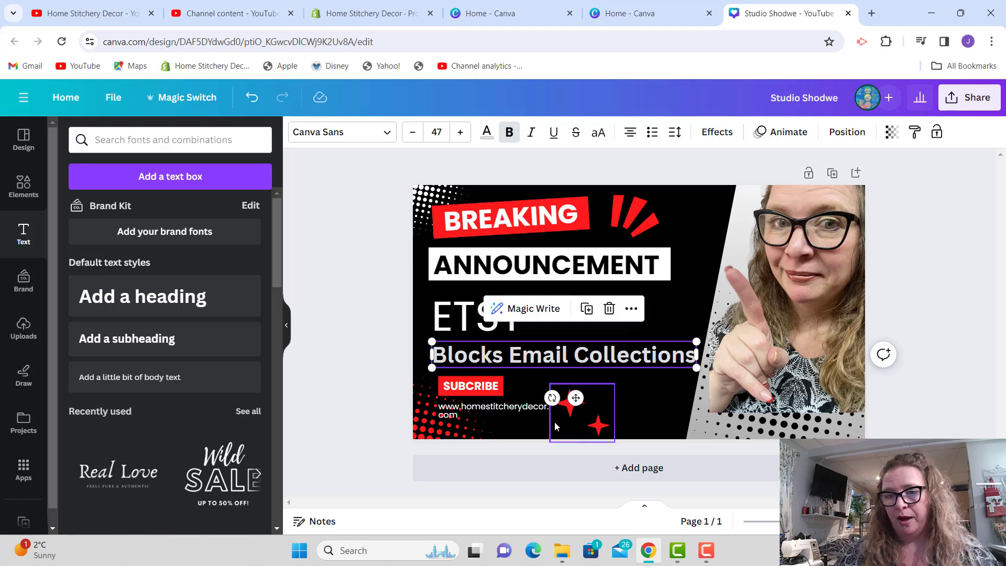
Widen the website address box so the address fits on one line and shift the red stars clear of it.
{"action": "left_click", "coordinate": [498, 414]}
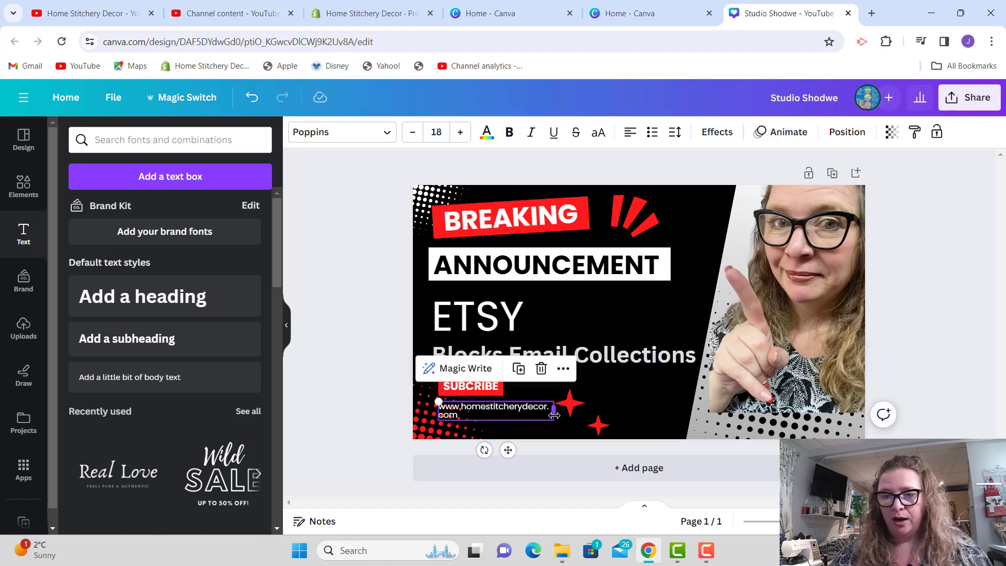
{"action": "left_click_drag", "start_coordinate": [554, 414], "coordinate": [627, 419]}
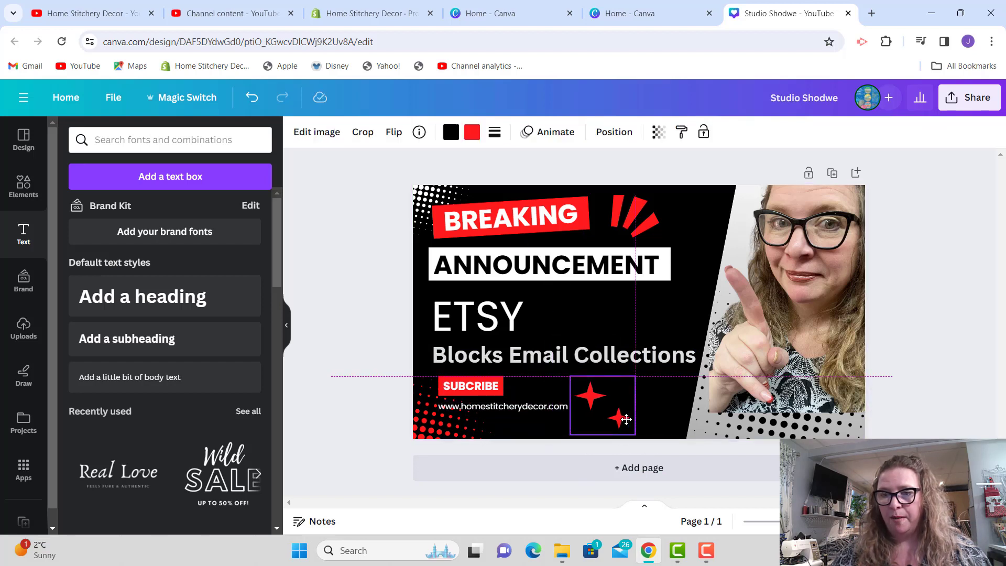
Nudge the red stars up slightly beside the website address.
{"action": "left_click_drag", "start_coordinate": [626, 420], "coordinate": [626, 419]}
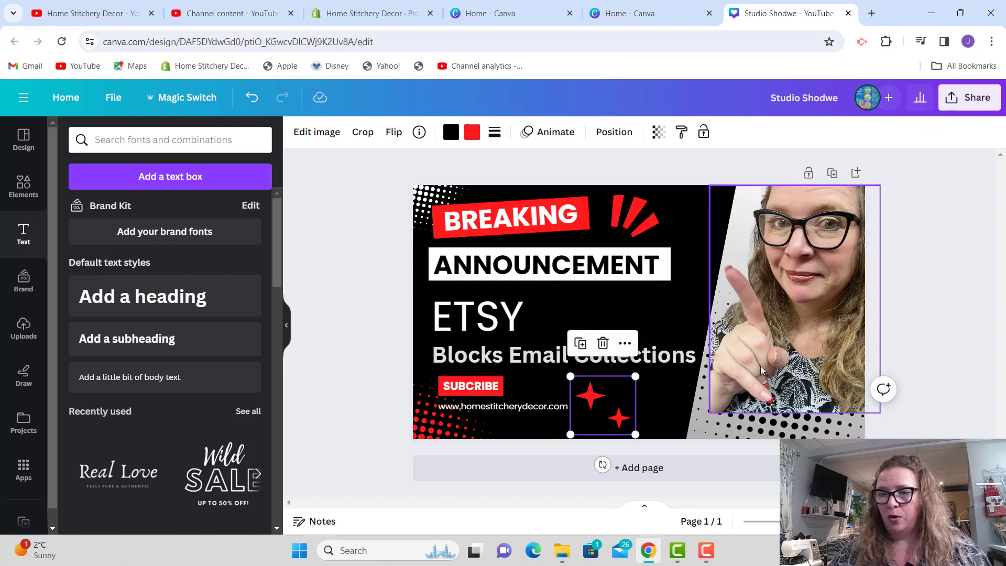
{"action": "left_click_drag", "start_coordinate": [617, 414], "coordinate": [617, 411]}
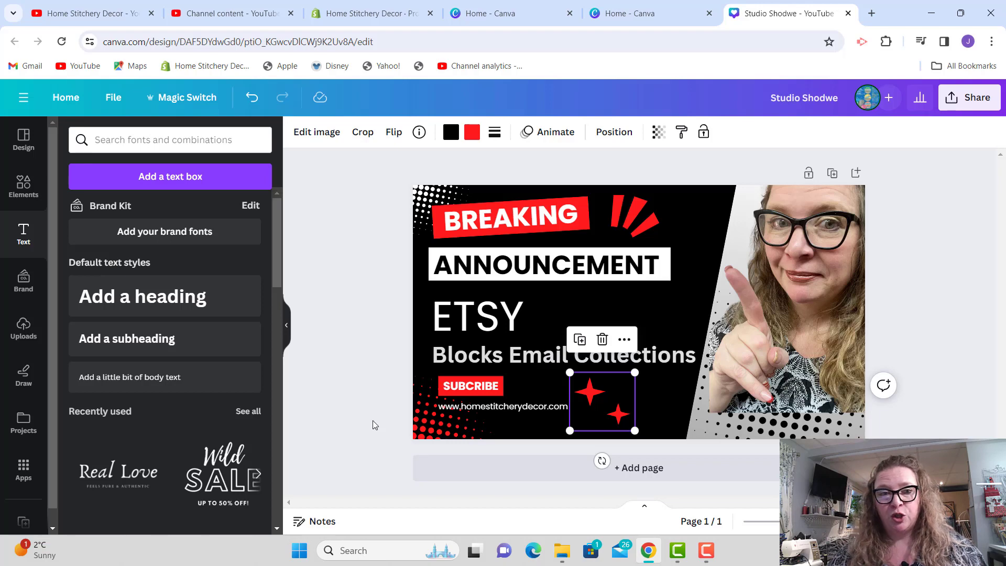
Look through the brand assets and the uploaded images for a graphic suited to the thumbnail.
{"action": "left_click", "coordinate": [22, 332]}
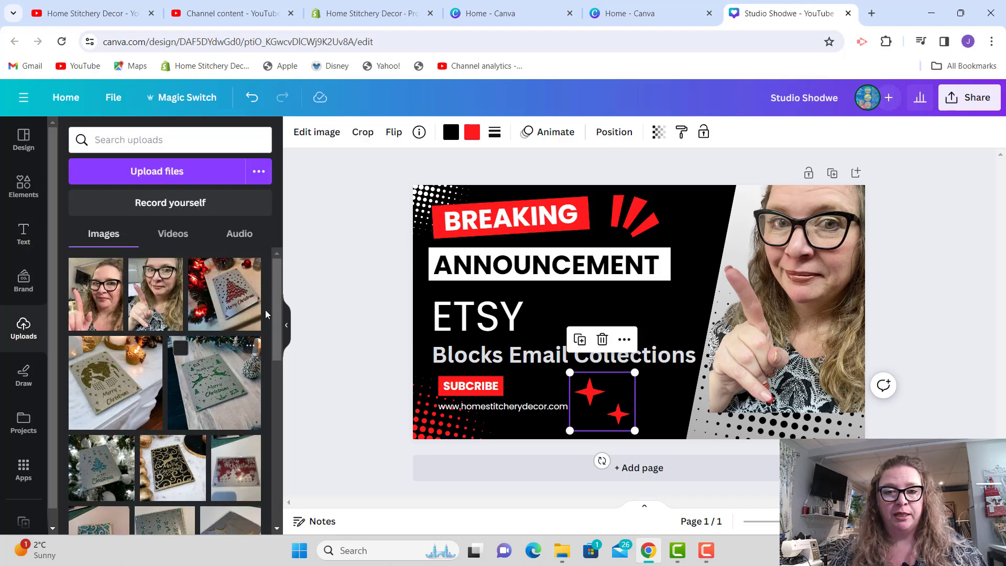
{"action": "left_click_drag", "start_coordinate": [279, 319], "coordinate": [272, 285]}
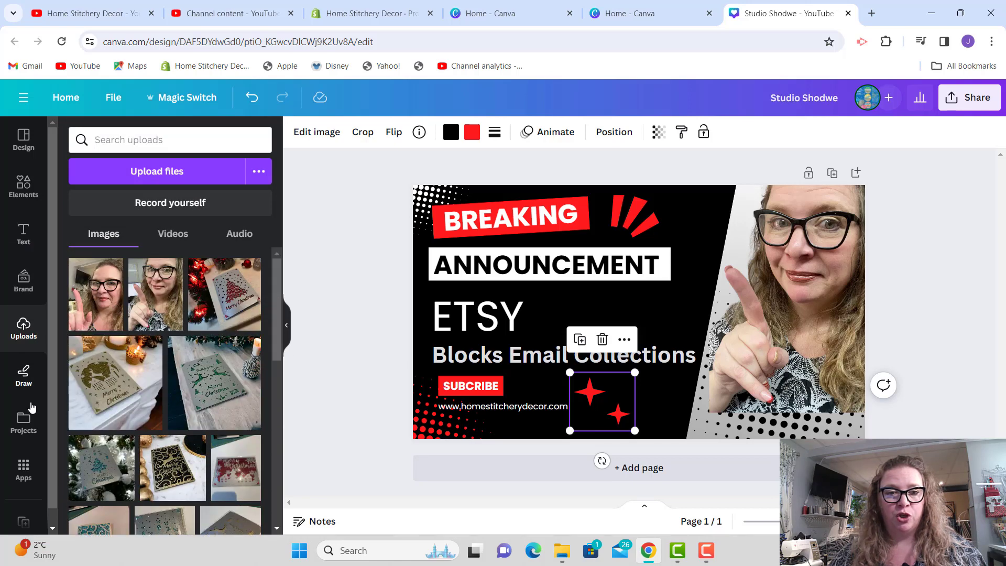
{"action": "left_click", "coordinate": [23, 280]}
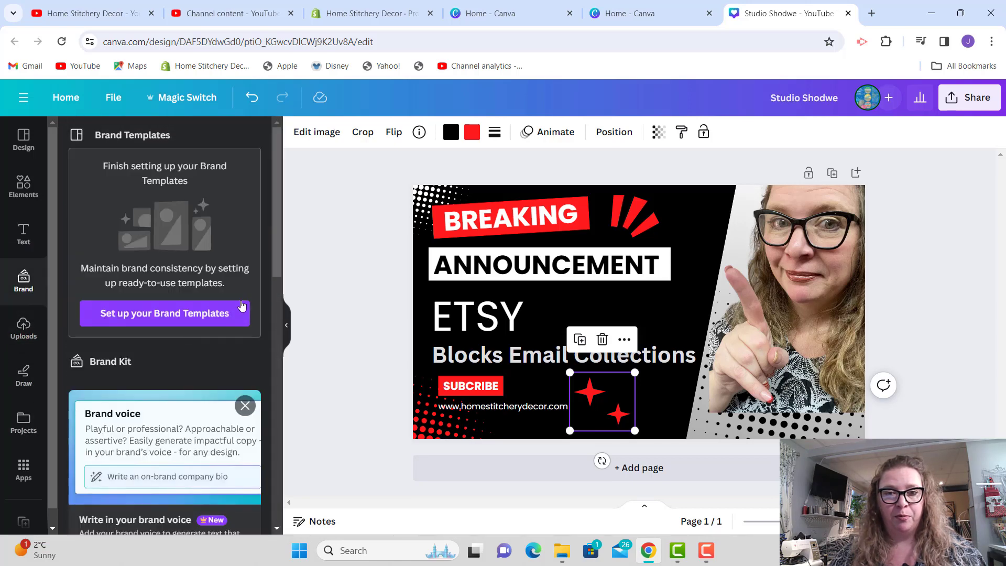
{"action": "left_click_drag", "start_coordinate": [275, 244], "coordinate": [278, 147]}
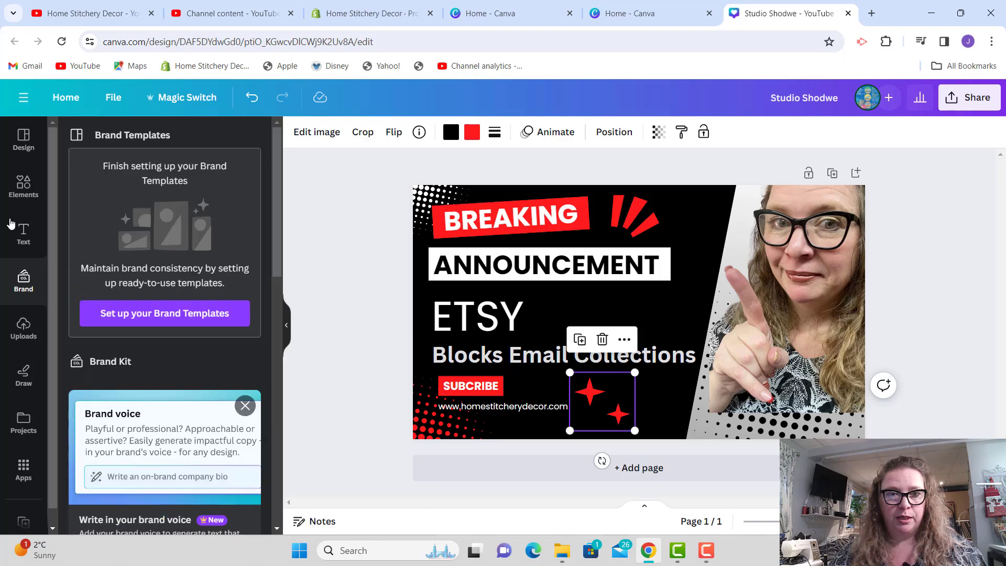
{"action": "left_click", "coordinate": [24, 329]}
{"action": "left_click_drag", "start_coordinate": [281, 289], "coordinate": [285, 461]}
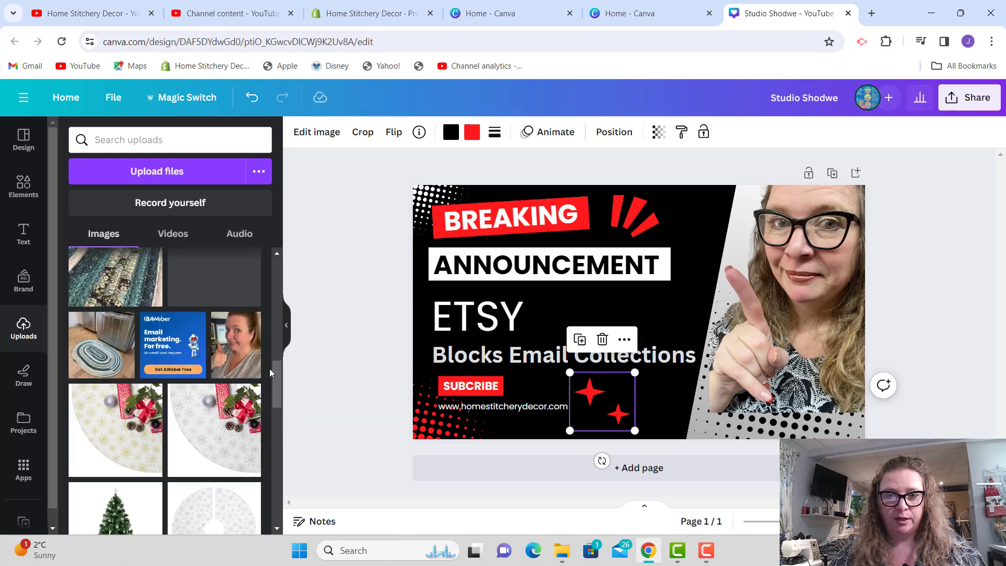
{"action": "left_click_drag", "start_coordinate": [277, 377], "coordinate": [277, 483]}
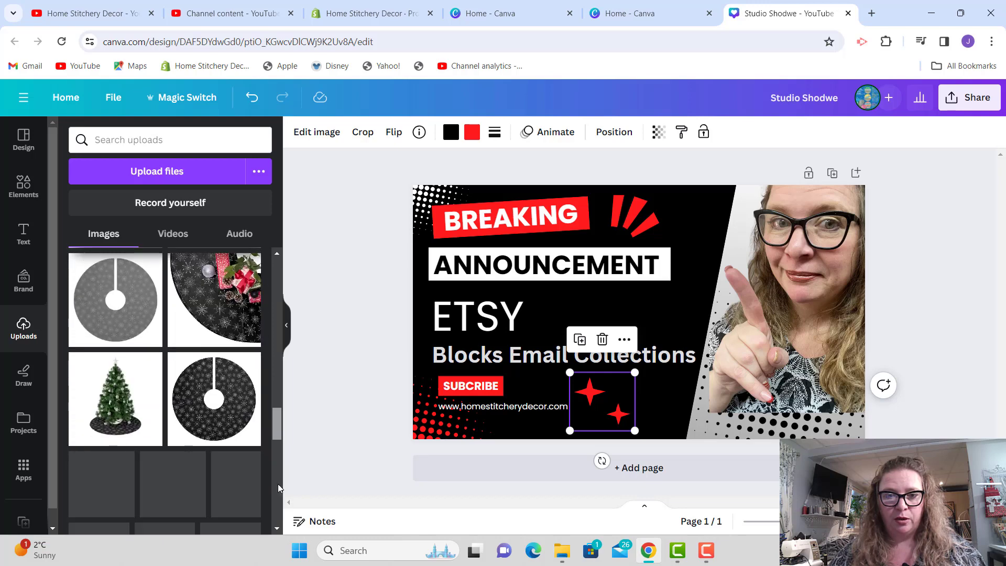
{"action": "left_click_drag", "start_coordinate": [279, 438], "coordinate": [273, 466]}
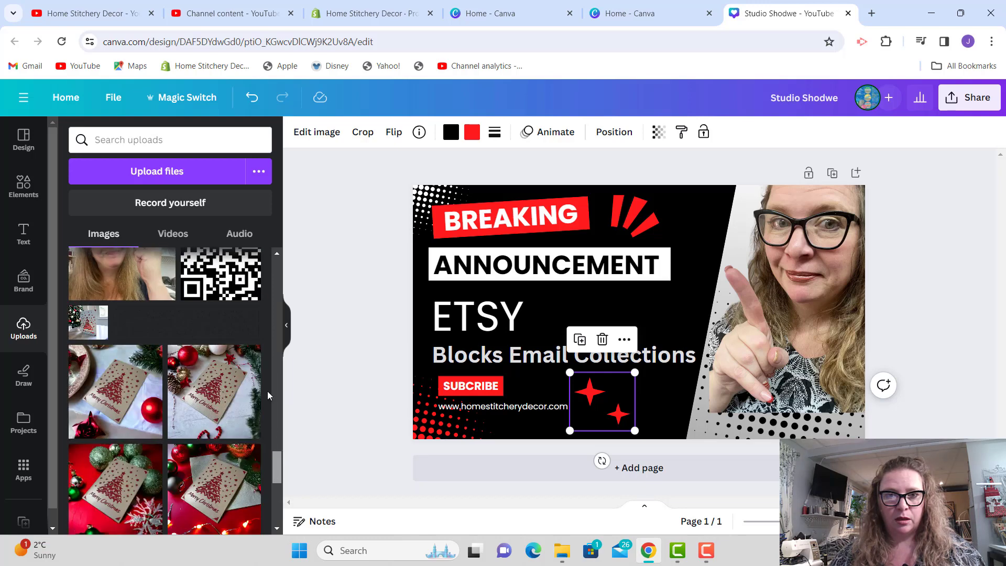
Upload the green Shopify bag logo from the Shopify Affiliate folder in Pictures.
{"action": "left_click", "coordinate": [197, 179]}
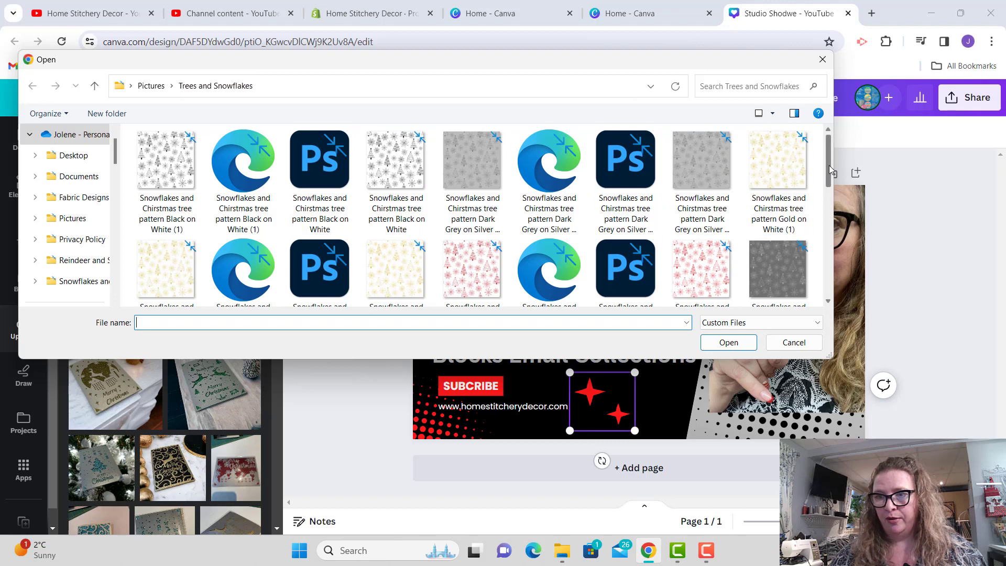
{"action": "left_click", "coordinate": [151, 85]}
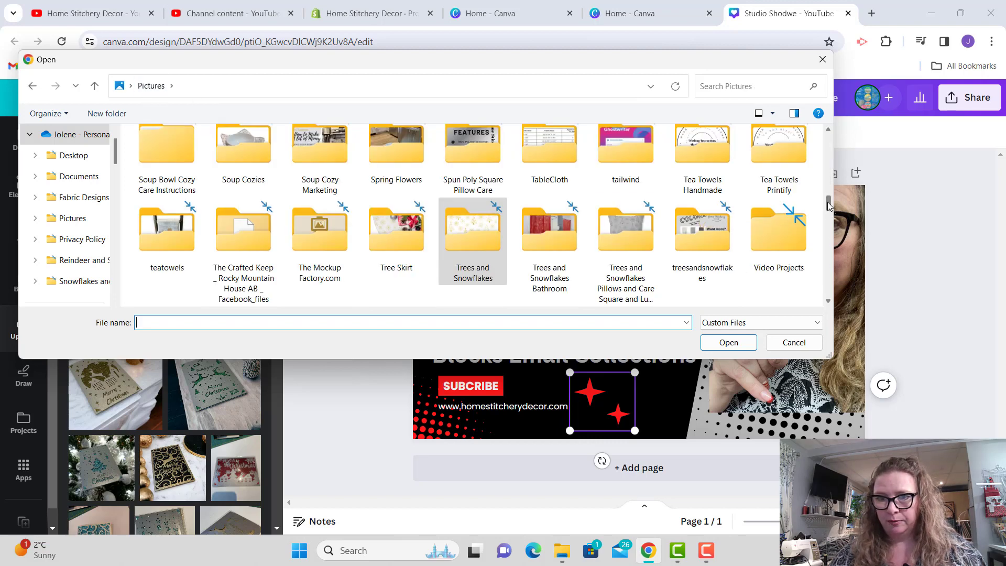
{"action": "left_click_drag", "start_coordinate": [830, 208], "coordinate": [829, 194]}
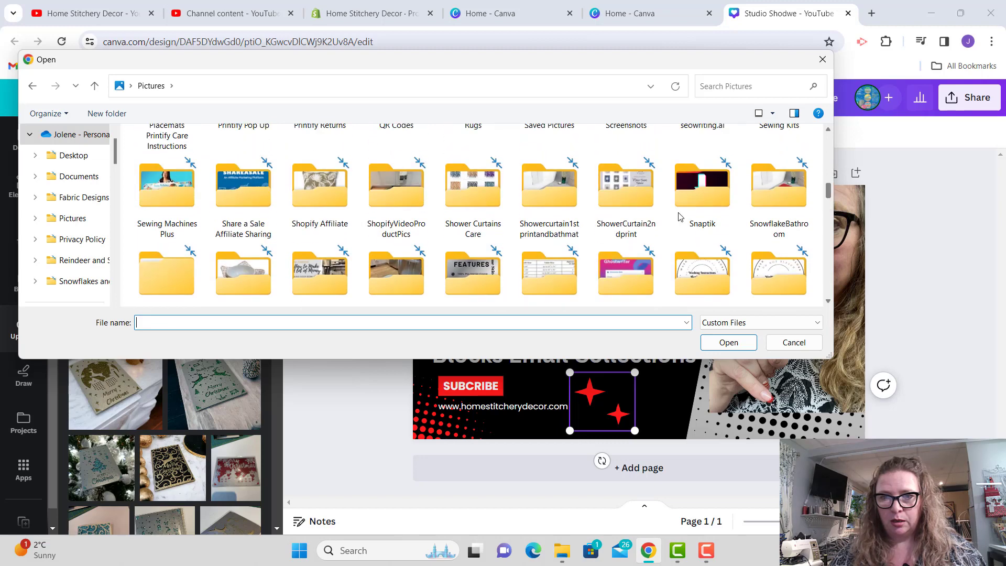
{"action": "left_click", "coordinate": [326, 195]}
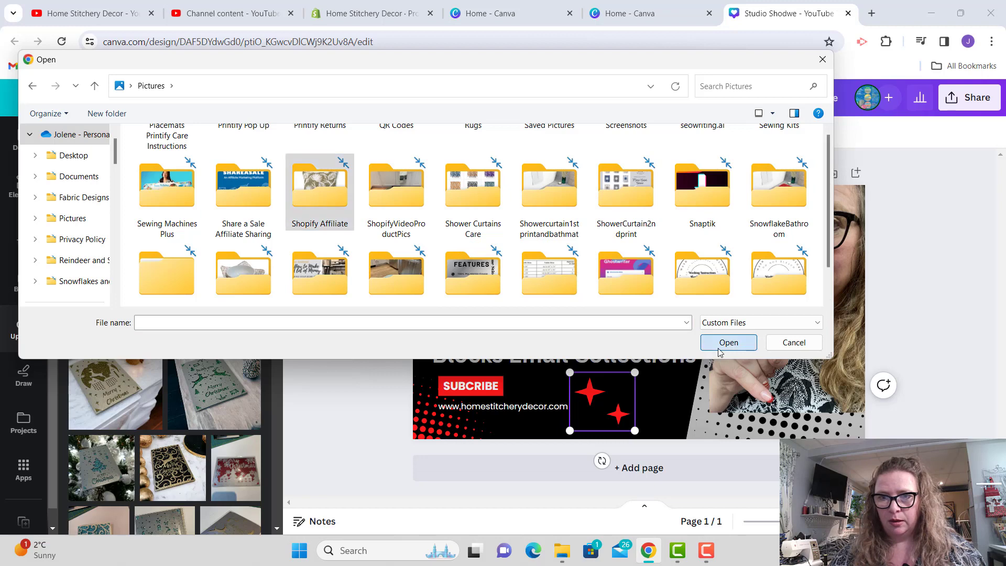
{"action": "left_click", "coordinate": [719, 347]}
{"action": "left_click", "coordinate": [250, 171]}
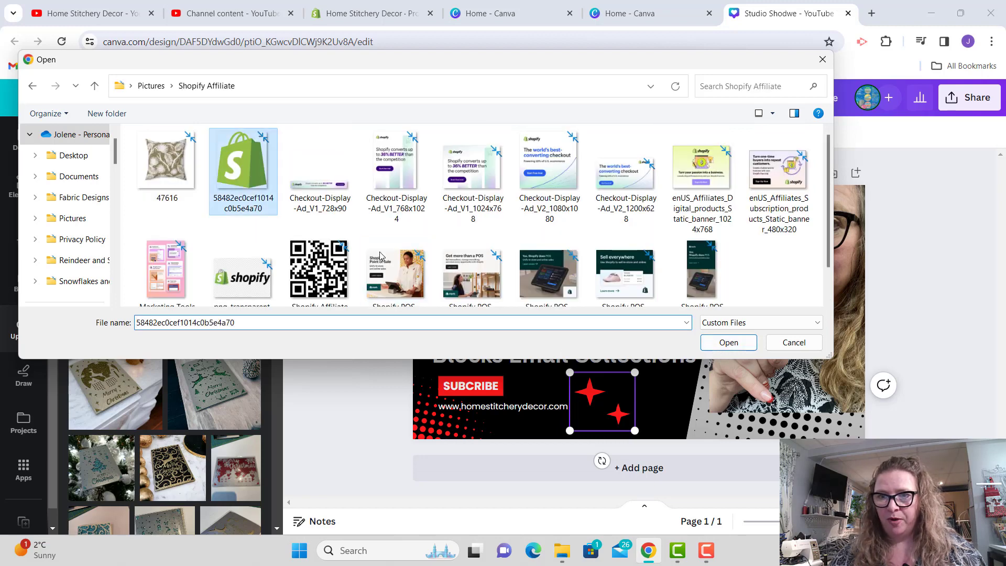
{"action": "left_click", "coordinate": [729, 342]}
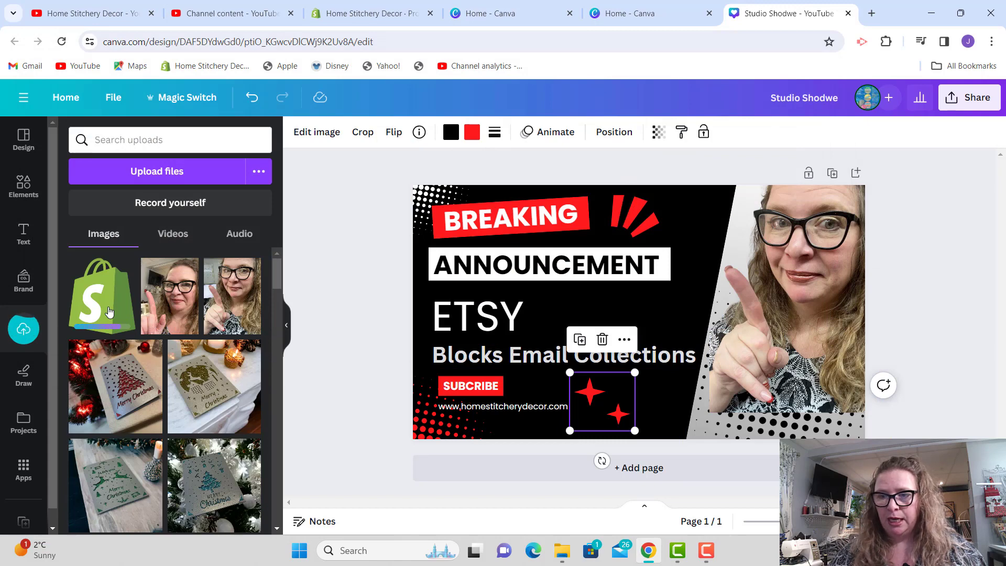
Place the Shopify logo just after the website address and move the red stars up beside the burst lines.
{"action": "left_click_drag", "start_coordinate": [109, 312], "coordinate": [702, 395]}
{"action": "left_click_drag", "start_coordinate": [788, 471], "coordinate": [811, 414]}
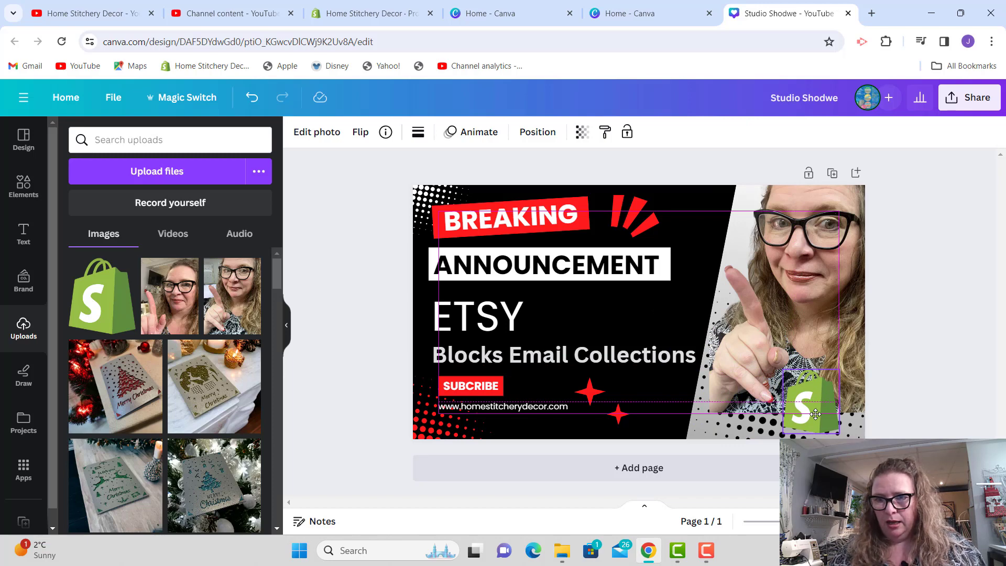
{"action": "left_click_drag", "start_coordinate": [805, 396], "coordinate": [712, 411]}
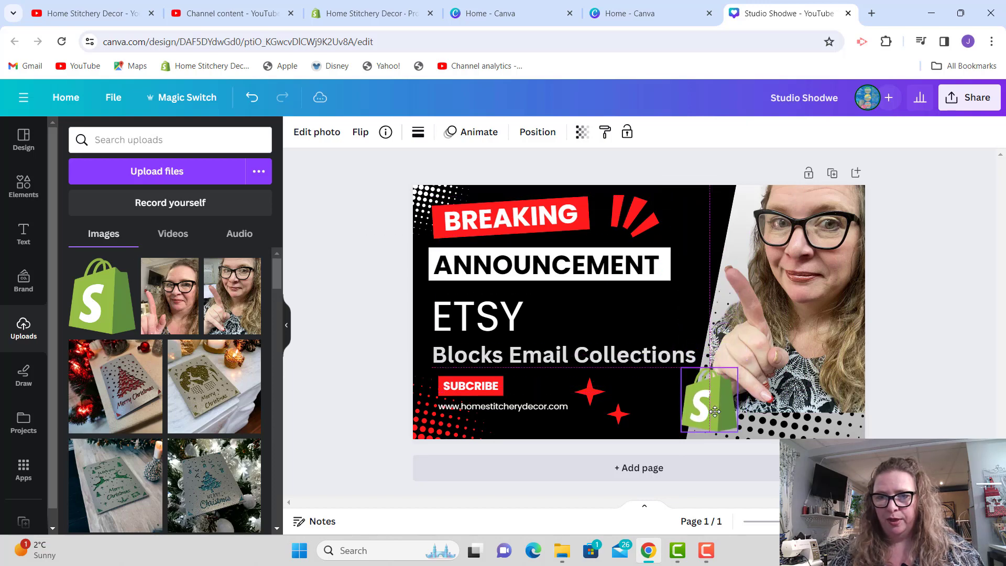
{"action": "left_click_drag", "start_coordinate": [611, 431], "coordinate": [704, 239]}
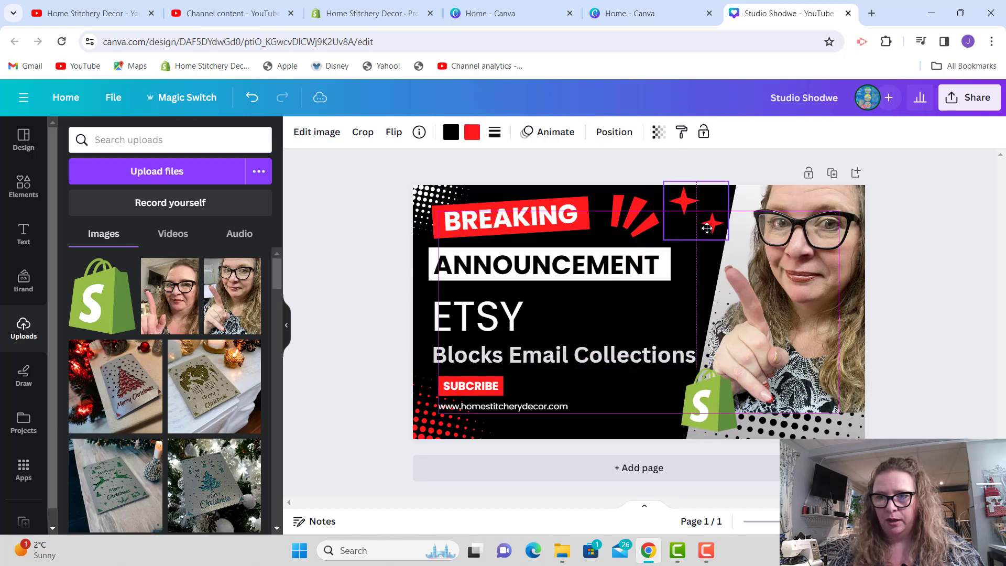
{"action": "left_click_drag", "start_coordinate": [706, 414], "coordinate": [594, 412]}
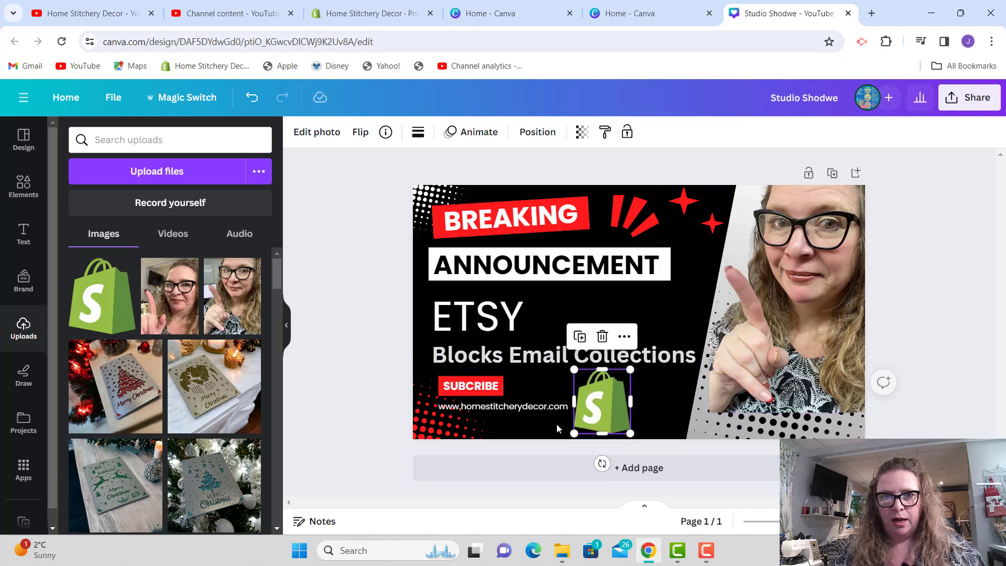
Search the uploaded images for "win".
{"action": "left_click", "coordinate": [130, 140]}
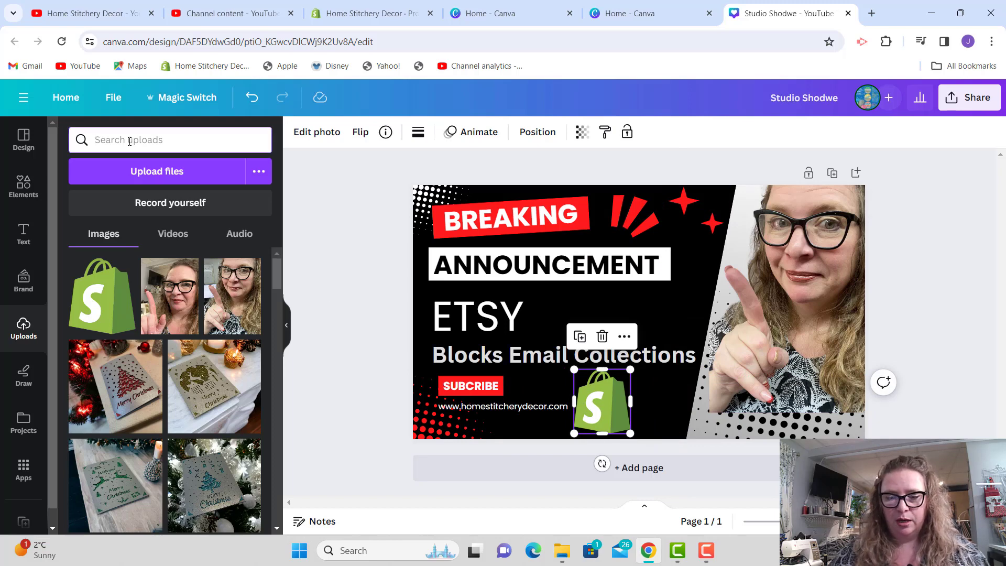
{"action": "type", "text": "wi"}
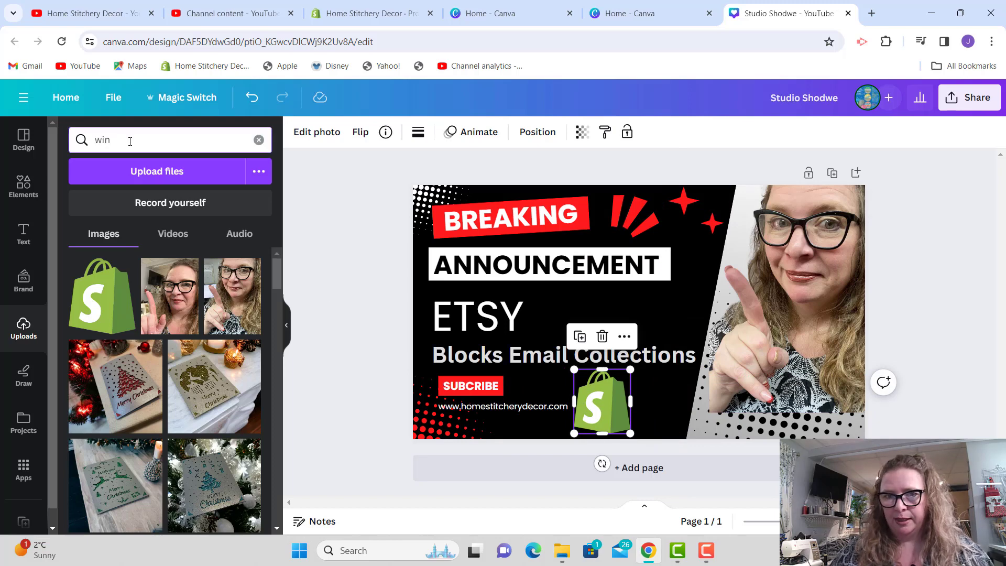
{"action": "type", "text": "n"}
{"action": "key", "text": "Return"}
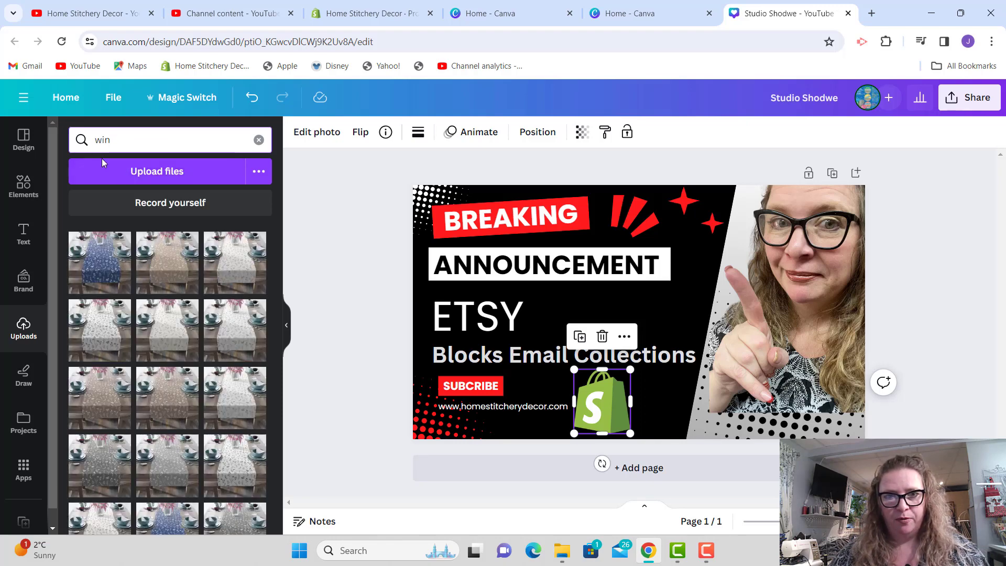
Search the elements for "win" and place the hand-held gold trophy graphic beside the Shopify logo.
{"action": "left_click", "coordinate": [25, 189]}
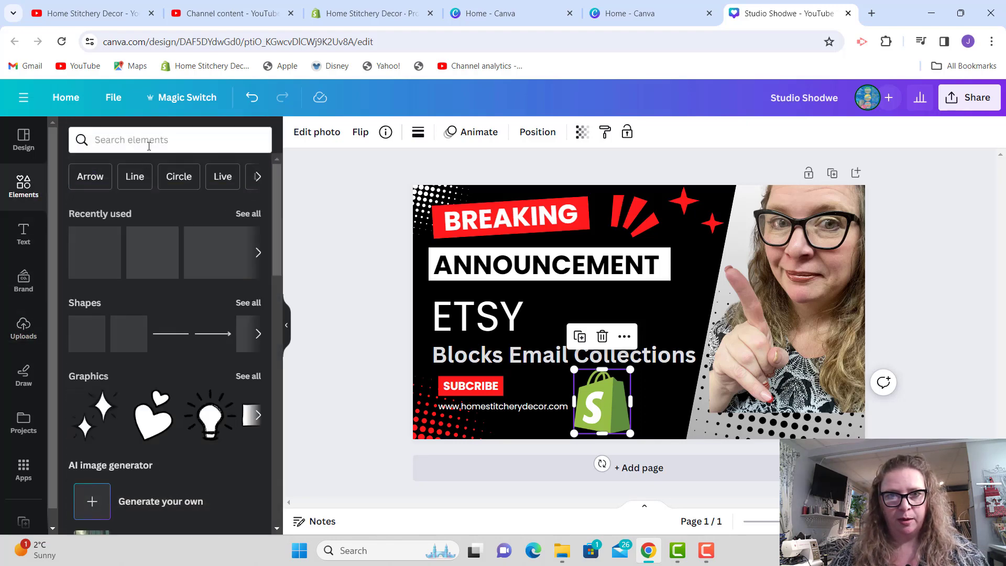
{"action": "left_click", "coordinate": [148, 146]}
{"action": "type", "text": "win"}
{"action": "key", "text": "Return"}
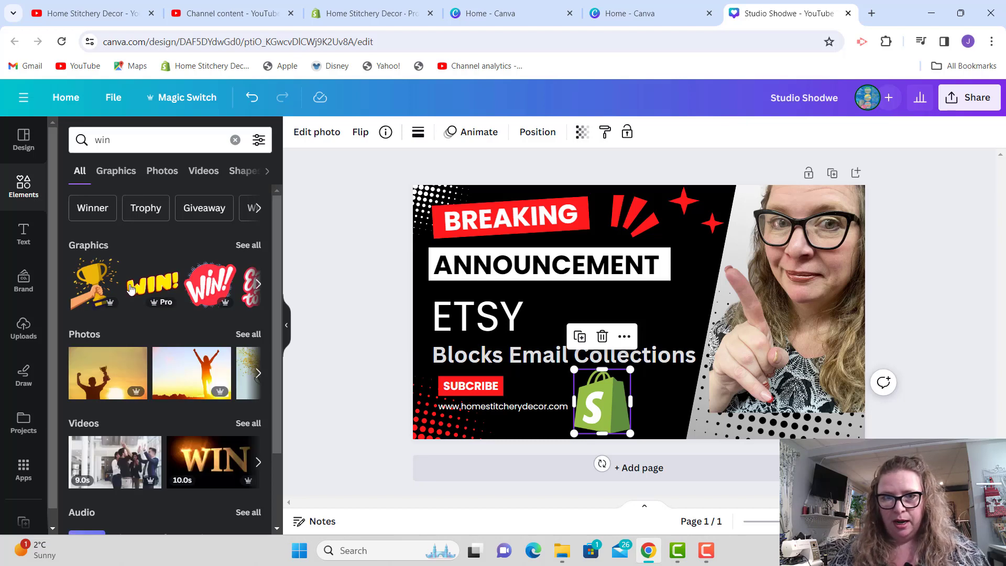
{"action": "left_click_drag", "start_coordinate": [95, 293], "coordinate": [653, 372]}
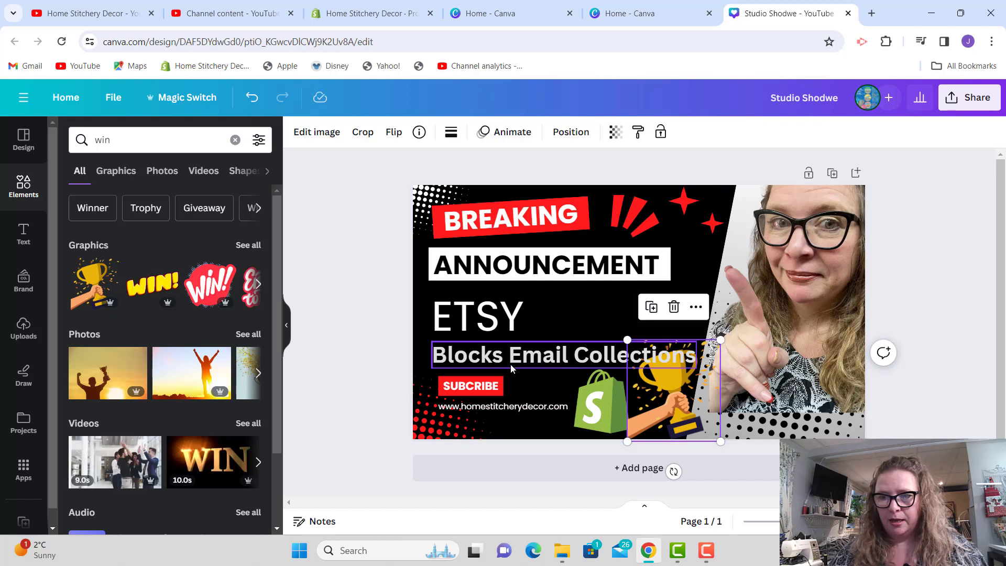
Delete the website address text from the thumbnail.
{"action": "left_click", "coordinate": [513, 408]}
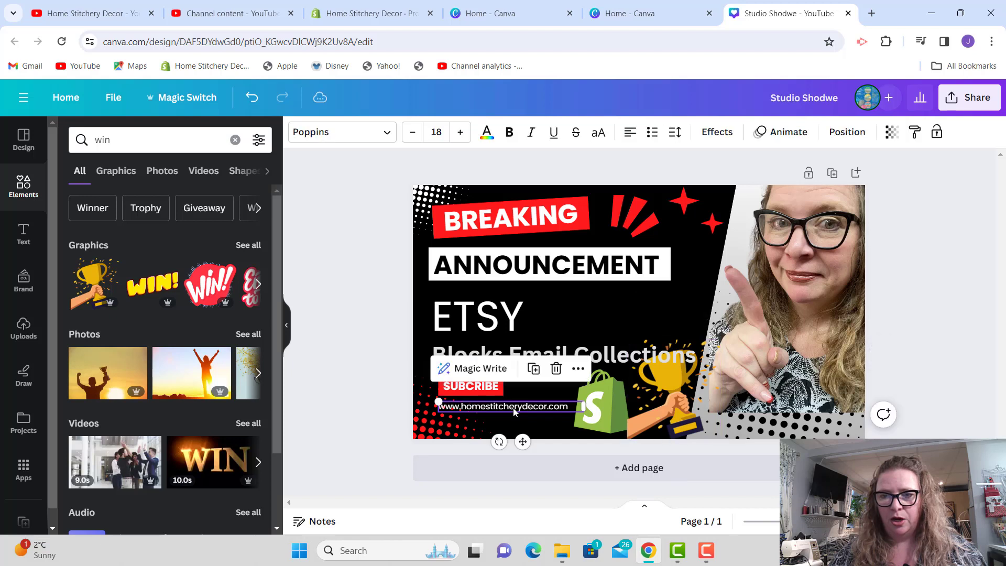
{"action": "left_click", "coordinate": [556, 369]}
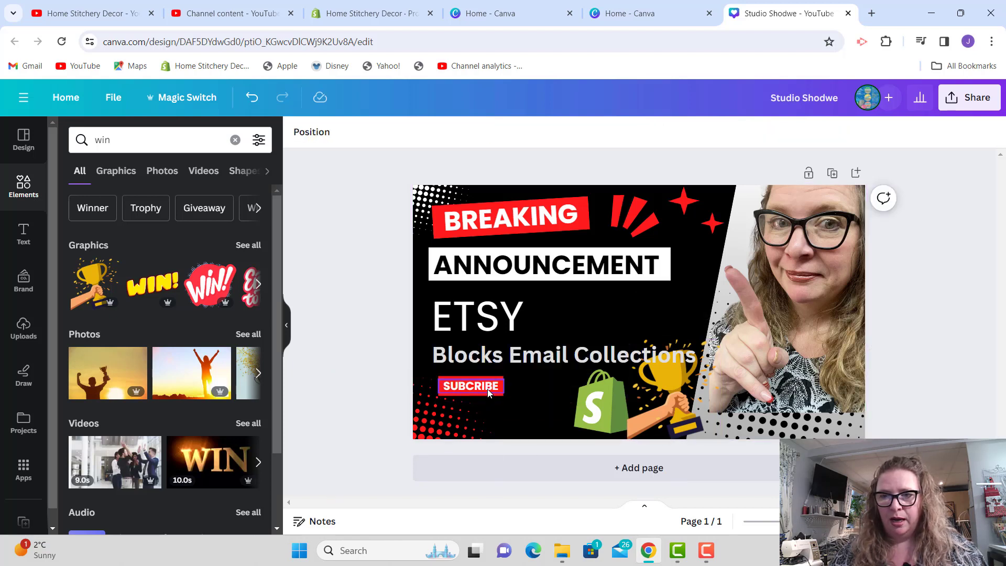
Move the SUBCRIBE text and its red box to the thumbnail's lower-right corner and bring the box forward one level.
{"action": "left_click_drag", "start_coordinate": [488, 392], "coordinate": [839, 430]}
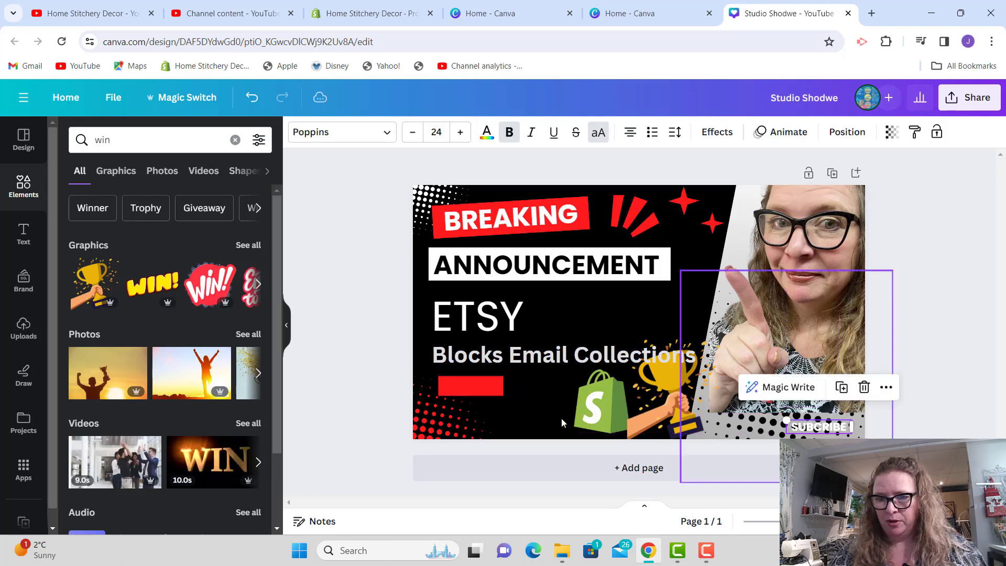
{"action": "left_click_drag", "start_coordinate": [477, 385], "coordinate": [830, 428]}
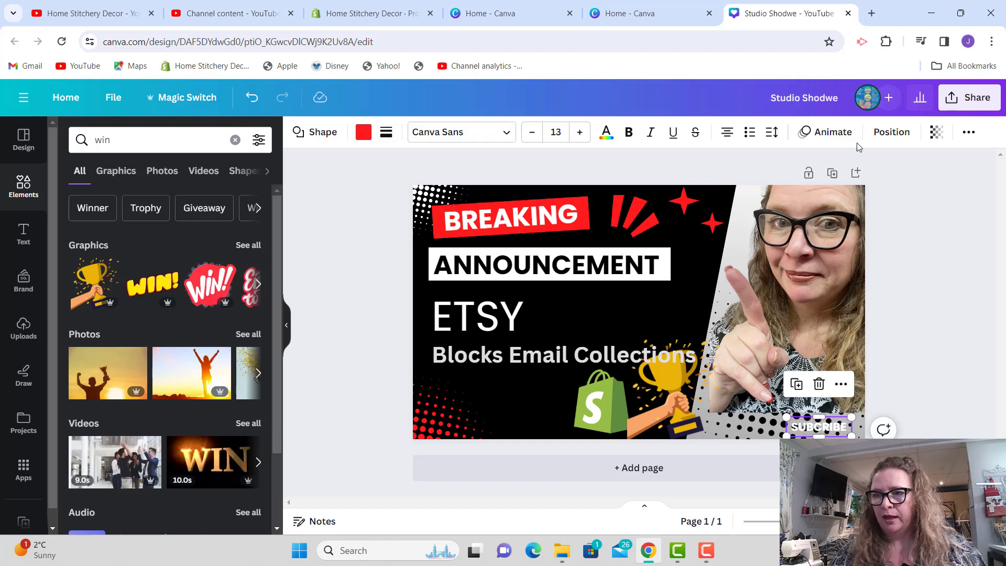
{"action": "left_click", "coordinate": [892, 133]}
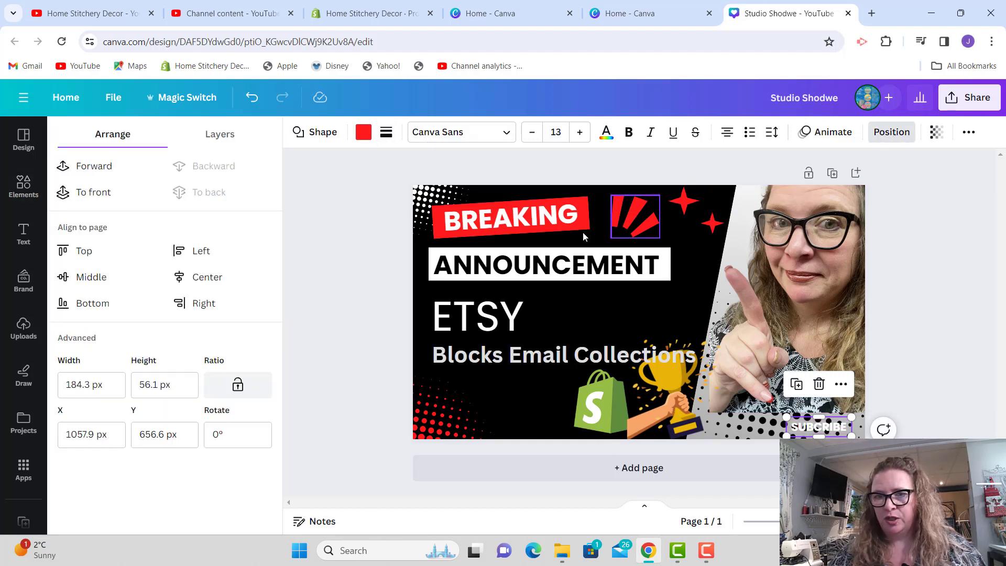
{"action": "left_click", "coordinate": [106, 168]}
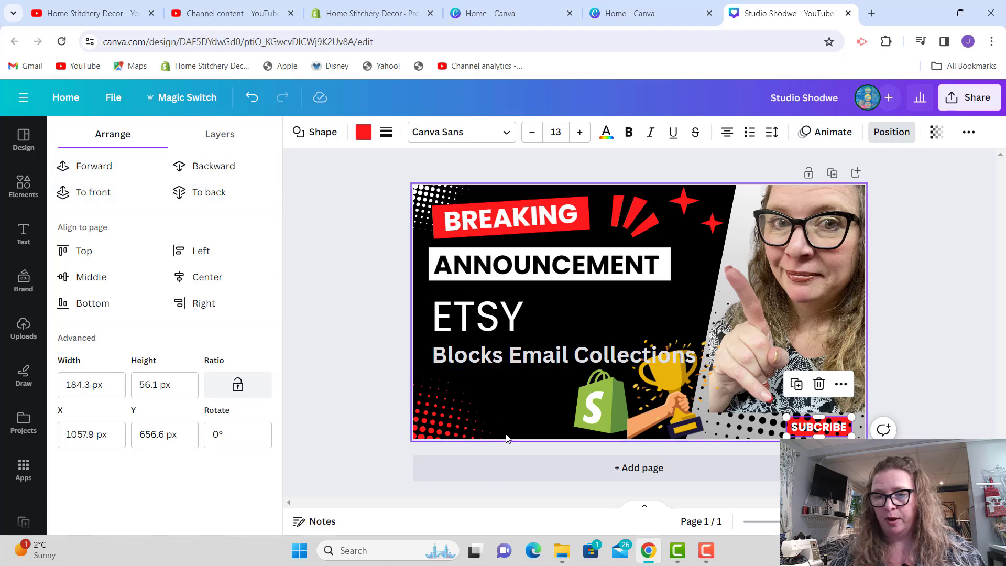
Add a new text box, place it below the "Blocks Email Collections" line beside the Shopify logo, and remove the surplus text box.
{"action": "left_click", "coordinate": [514, 414]}
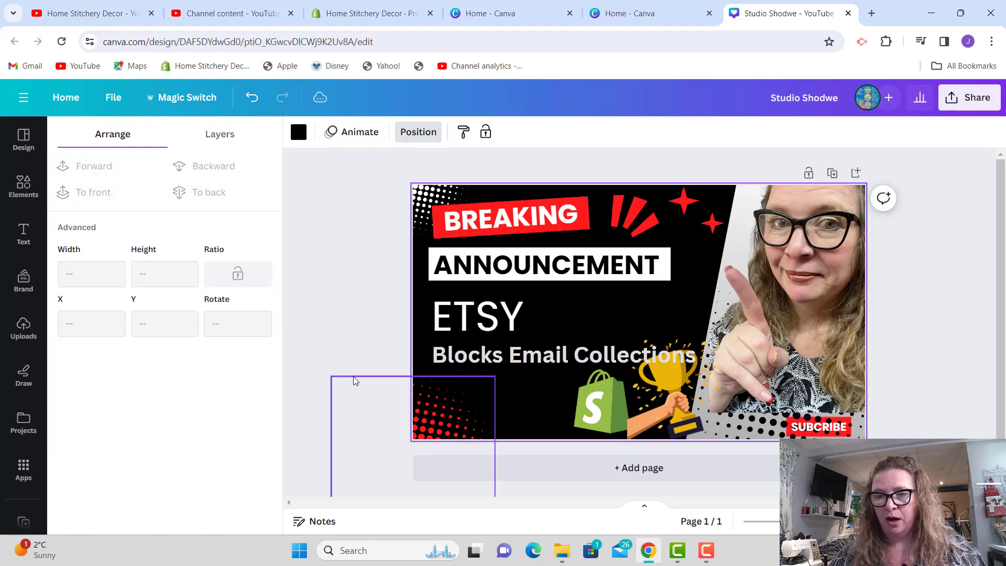
{"action": "left_click", "coordinate": [23, 236]}
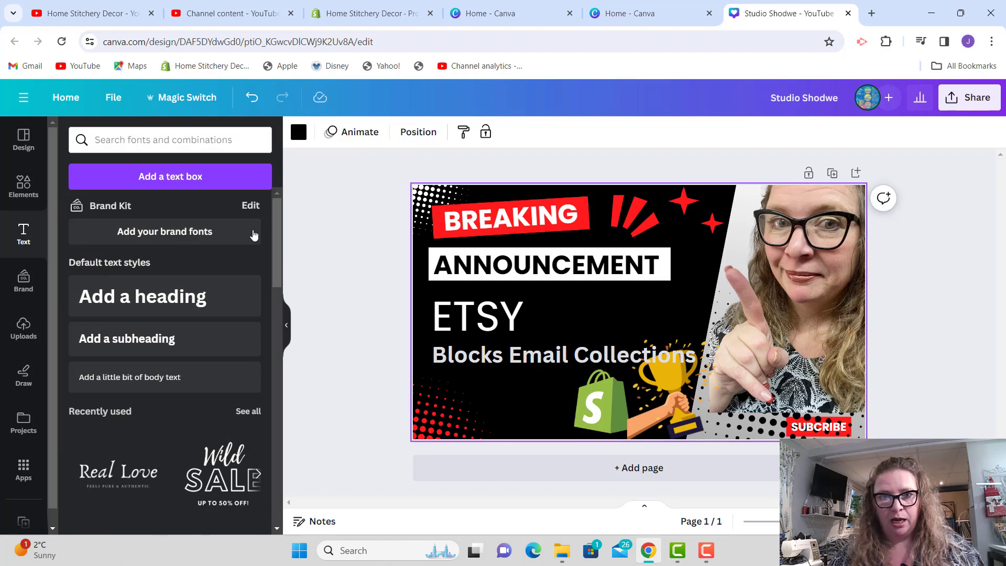
{"action": "left_click", "coordinate": [153, 177]}
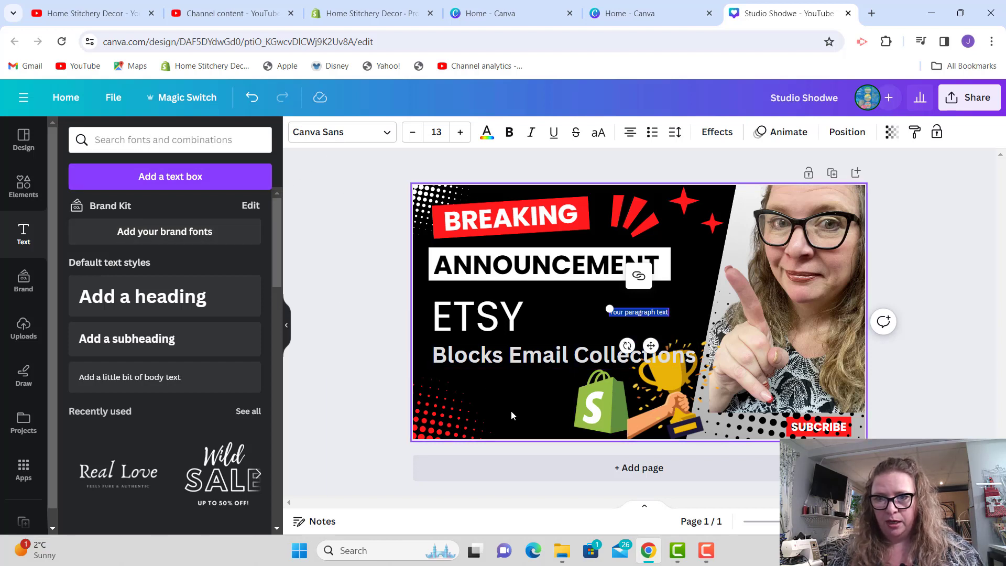
{"action": "left_click", "coordinate": [543, 394]}
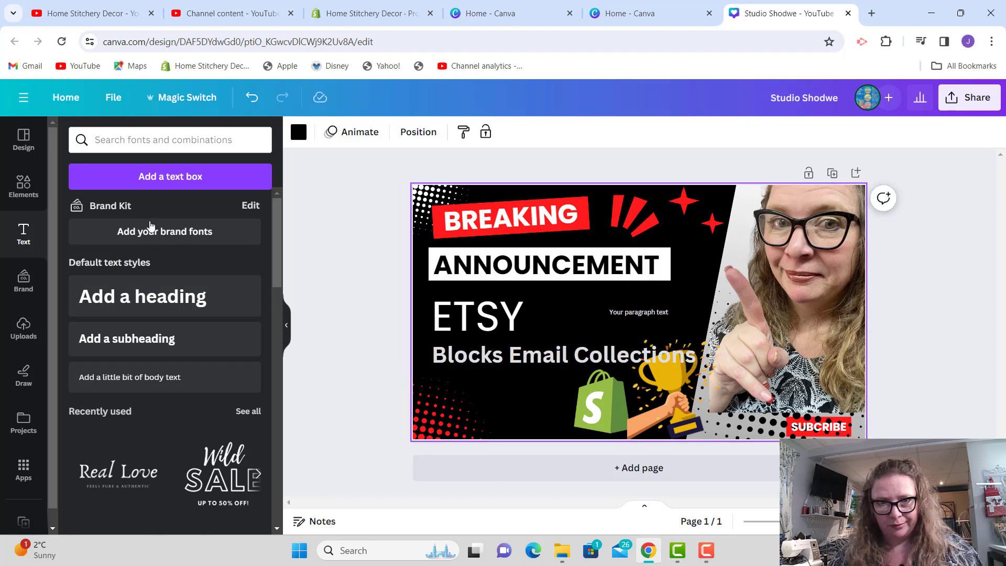
{"action": "left_click", "coordinate": [148, 177]}
{"action": "left_click_drag", "start_coordinate": [652, 346], "coordinate": [518, 420]}
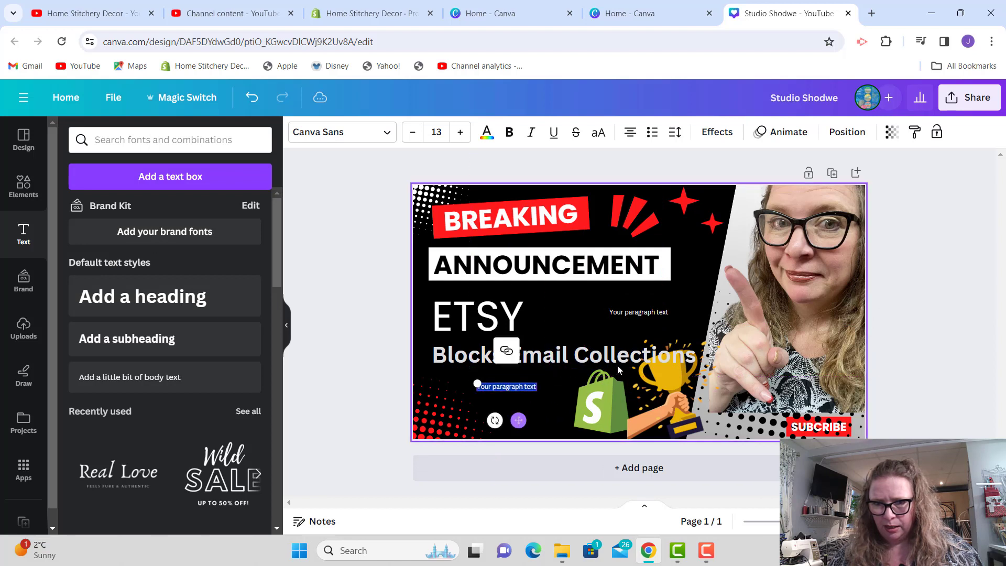
{"action": "left_click", "coordinate": [642, 315]}
Replace the placeholder in the new text box with "Swith to Shopify".
{"action": "left_click", "coordinate": [531, 391]}
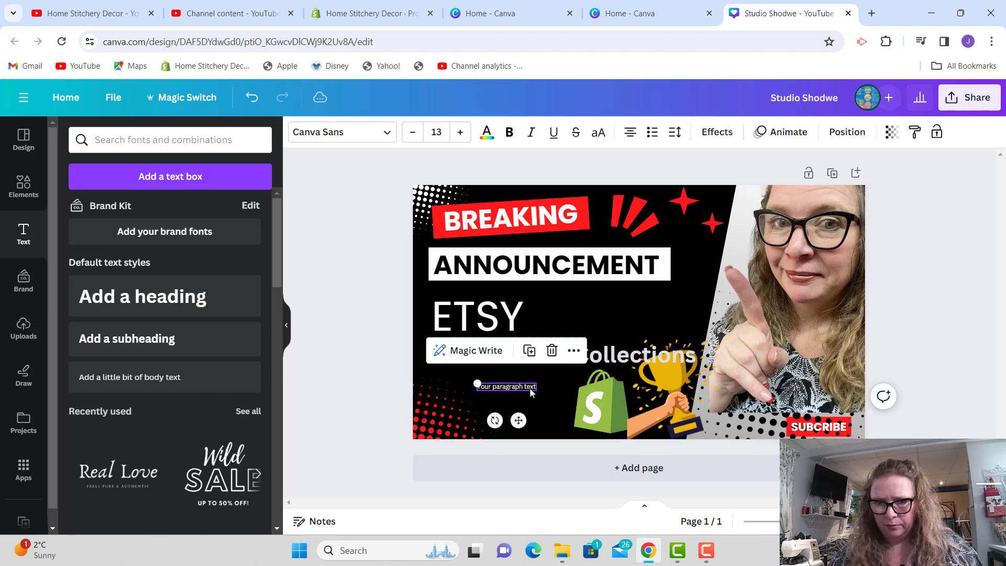
{"action": "left_click", "coordinate": [533, 392]}
{"action": "type", "text": "Sswith"}
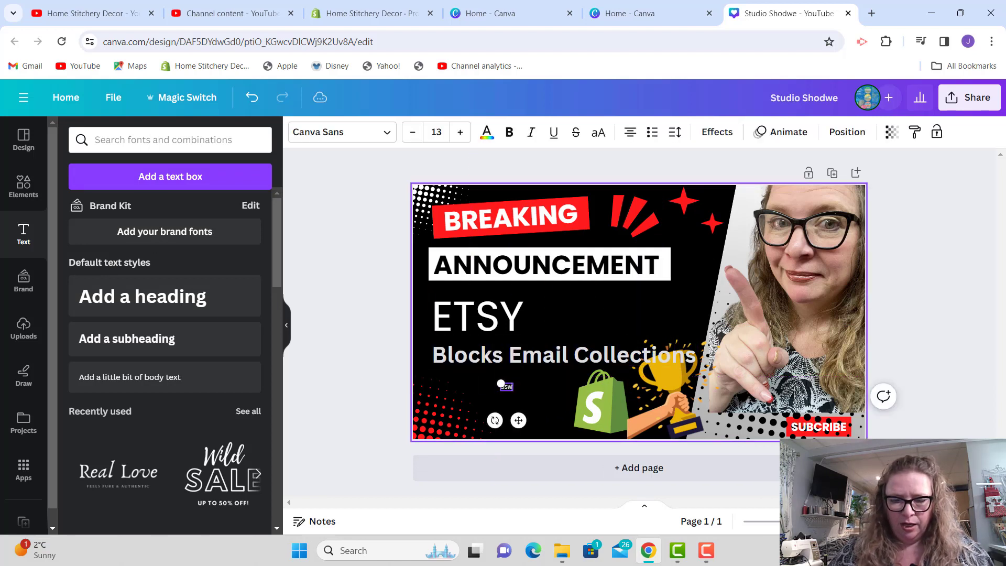
{"action": "key", "text": "BackSpace"}
{"action": "key", "text": "BackSpace"}
{"action": "key", "text": "BackSpace"}
{"action": "key", "text": "BackSpace"}
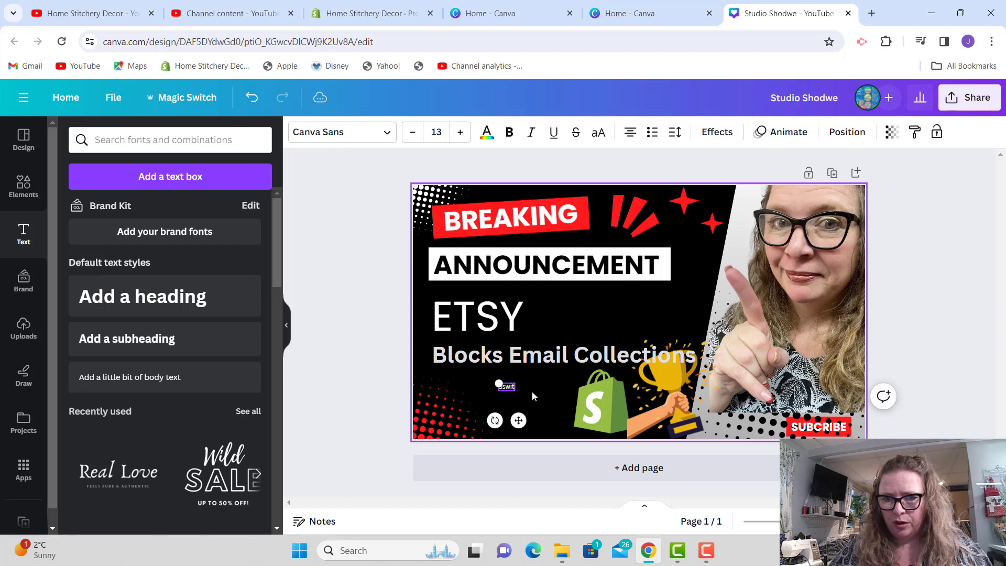
{"action": "type", "text": "Swi"}
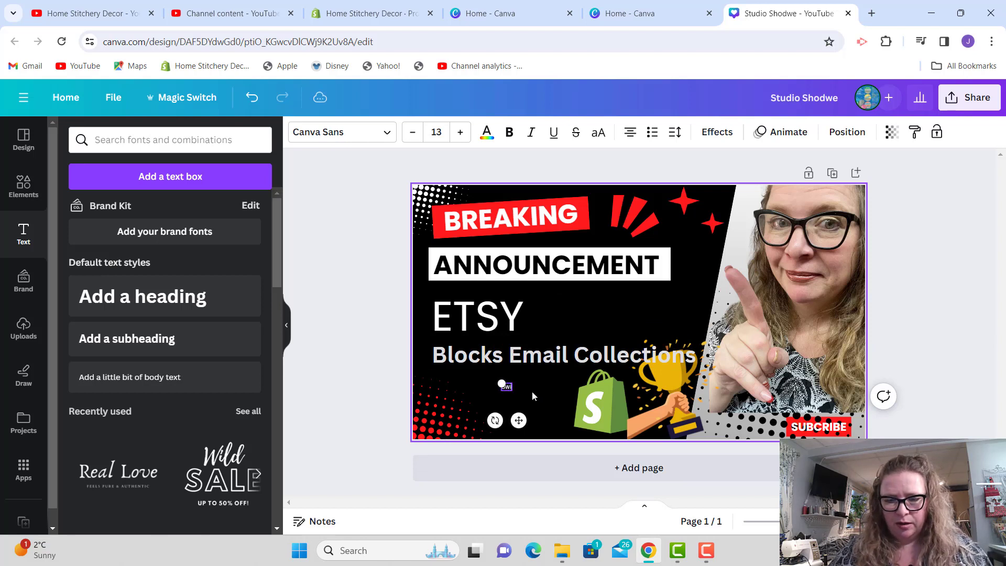
{"action": "type", "text": "th to Shopify"}
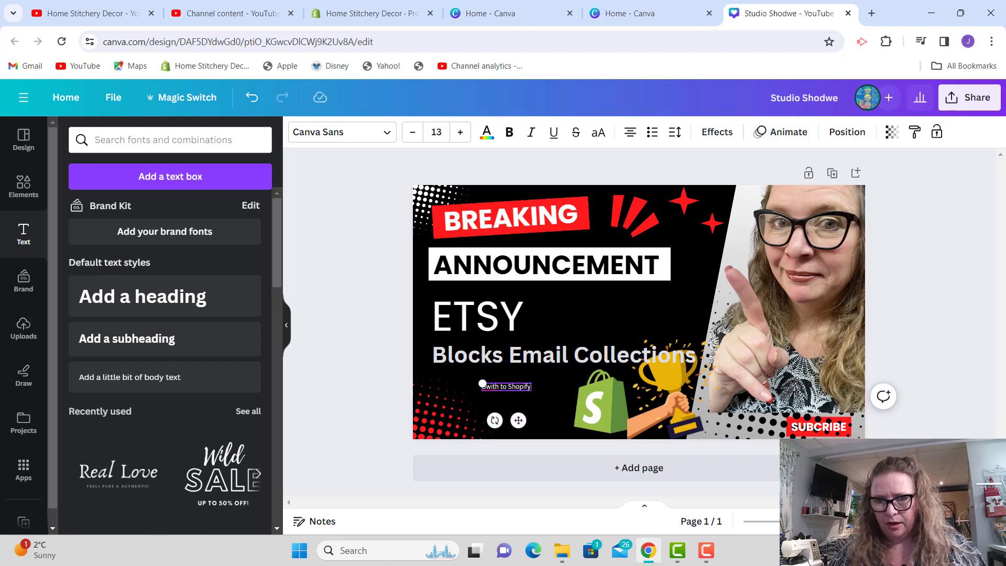
Enlarge the "Swith to Shopify" text to font size 39 and move it slightly down and left of the Shopify logo.
{"action": "left_click", "coordinate": [460, 135]}
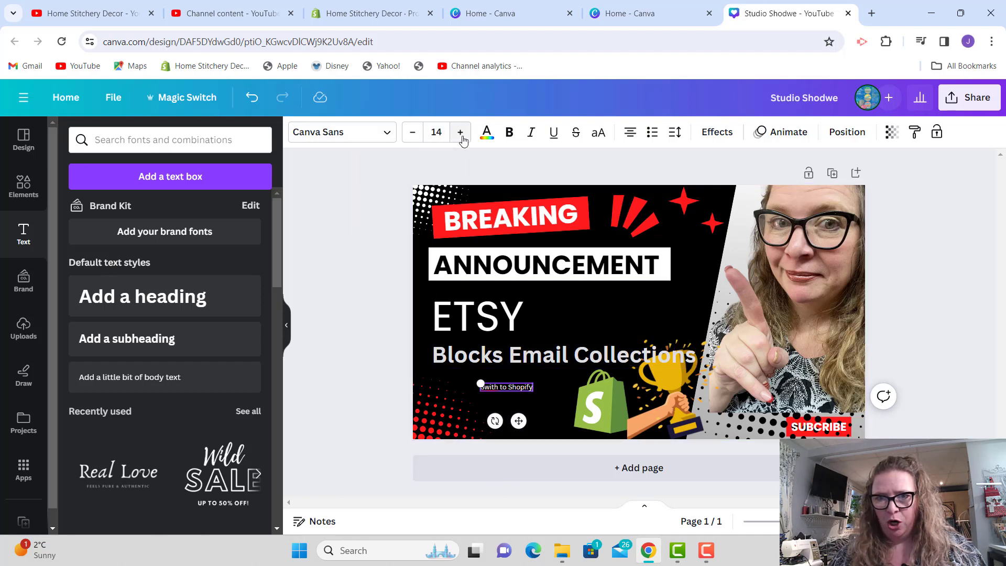
{"action": "left_click", "coordinate": [461, 134]}
{"action": "left_click", "coordinate": [460, 134]}
{"action": "left_click", "coordinate": [460, 134]}
{"action": "left_click", "coordinate": [461, 134]}
{"action": "left_click", "coordinate": [461, 134]}
{"action": "left_click", "coordinate": [460, 134]}
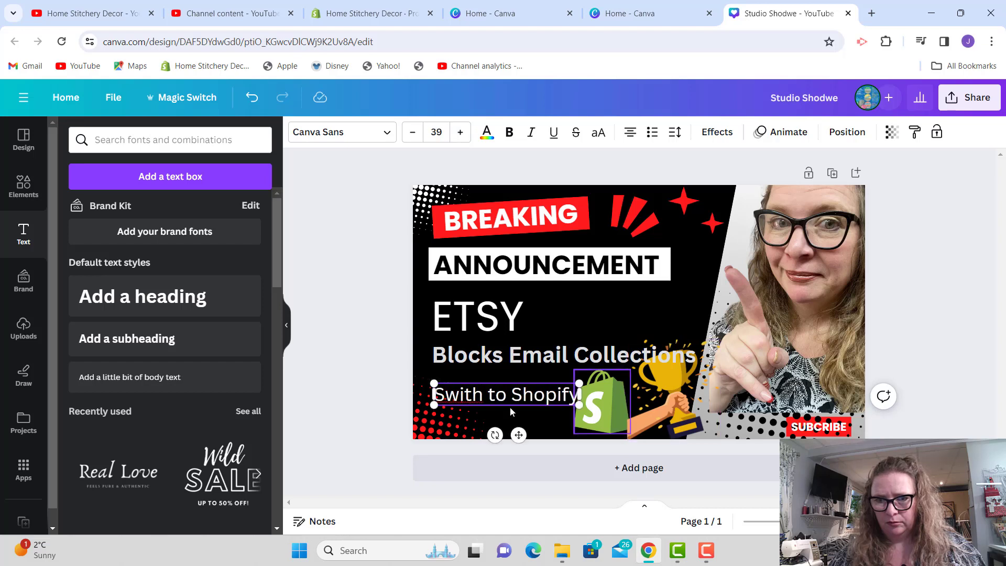
{"action": "left_click_drag", "start_coordinate": [518, 435], "coordinate": [512, 446]}
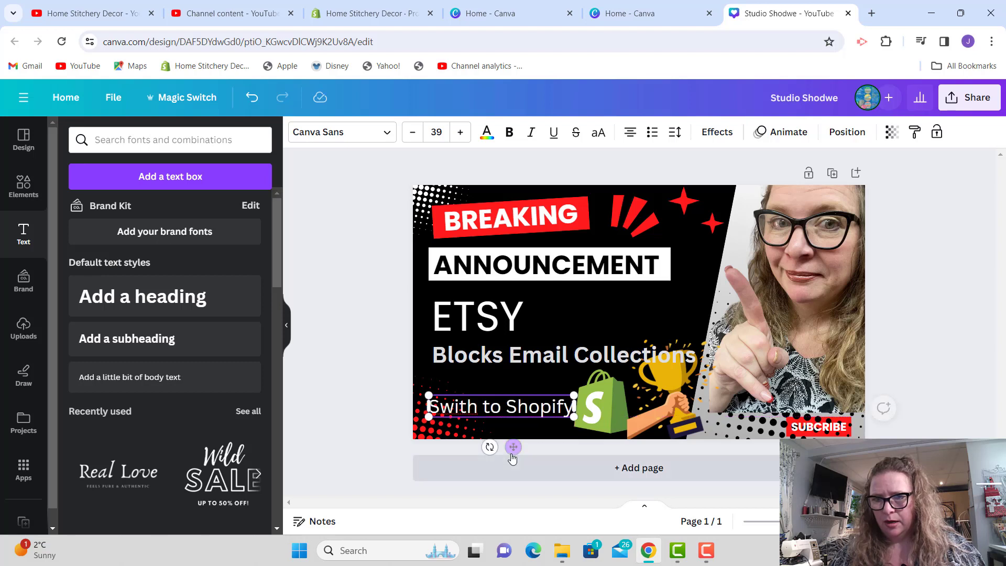
{"action": "left_click", "coordinate": [945, 273]}
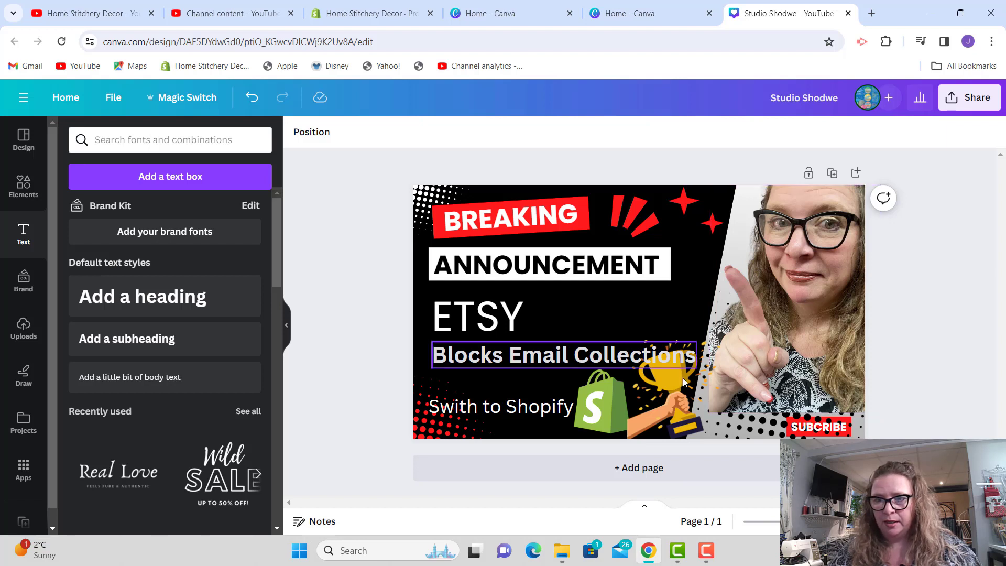
Move the SUBCRIBE text and its red box up onto the lower-right corner of the portrait.
{"action": "left_click", "coordinate": [816, 431]}
{"action": "left_click_drag", "start_coordinate": [816, 432], "coordinate": [820, 407]}
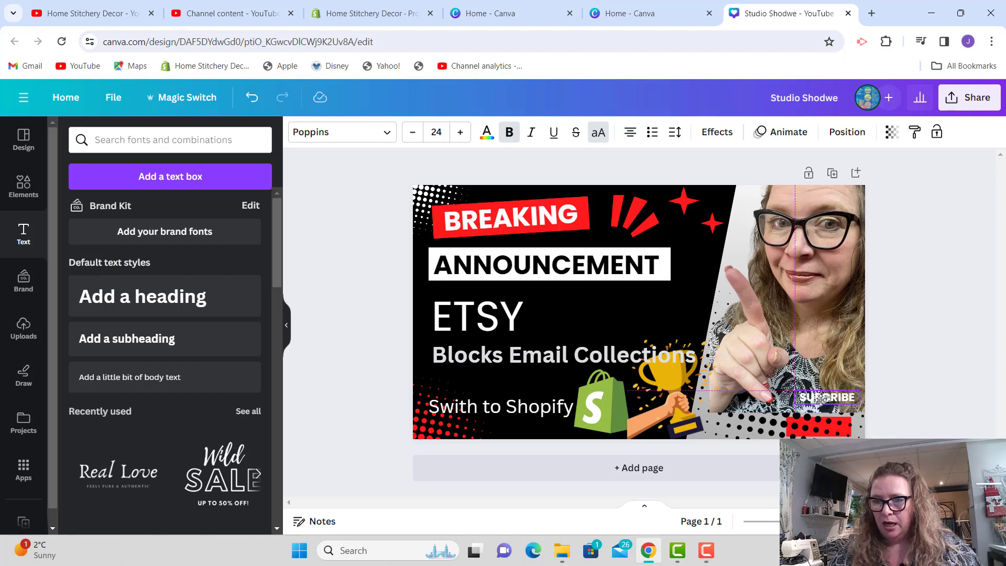
{"action": "left_click_drag", "start_coordinate": [811, 429], "coordinate": [819, 399]}
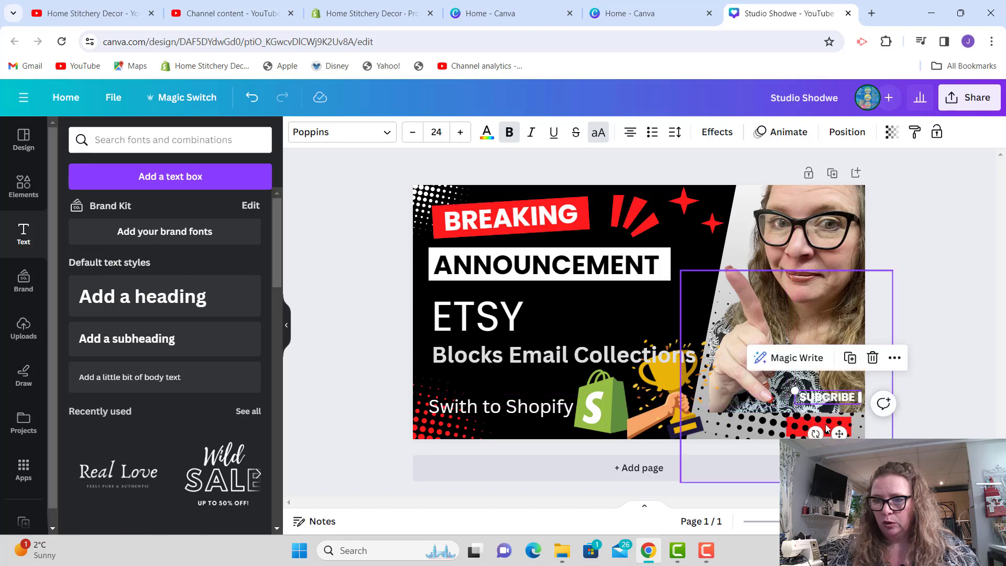
{"action": "left_click", "coordinate": [821, 414]}
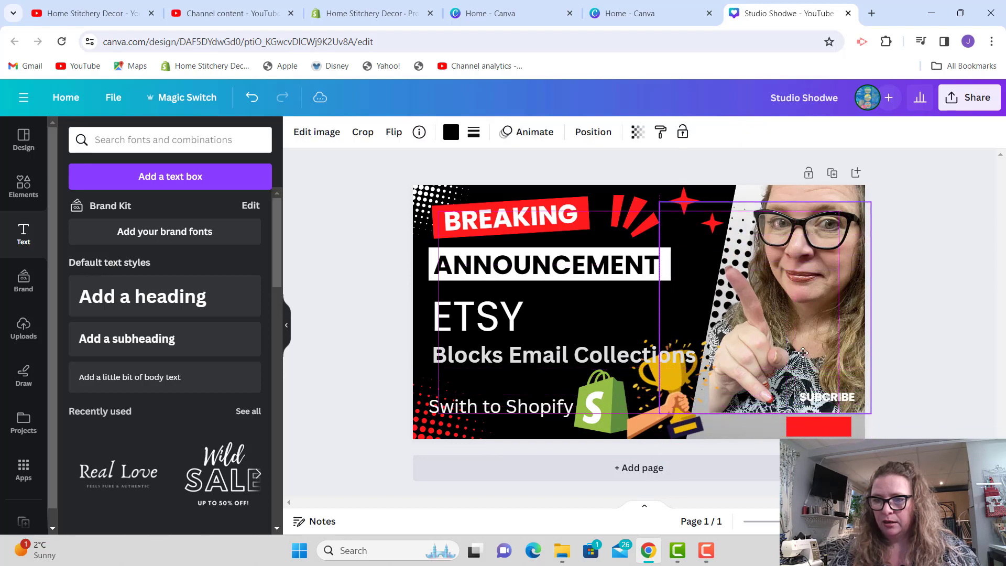
{"action": "left_click", "coordinate": [814, 425]}
{"action": "left_click_drag", "start_coordinate": [814, 412], "coordinate": [822, 393]}
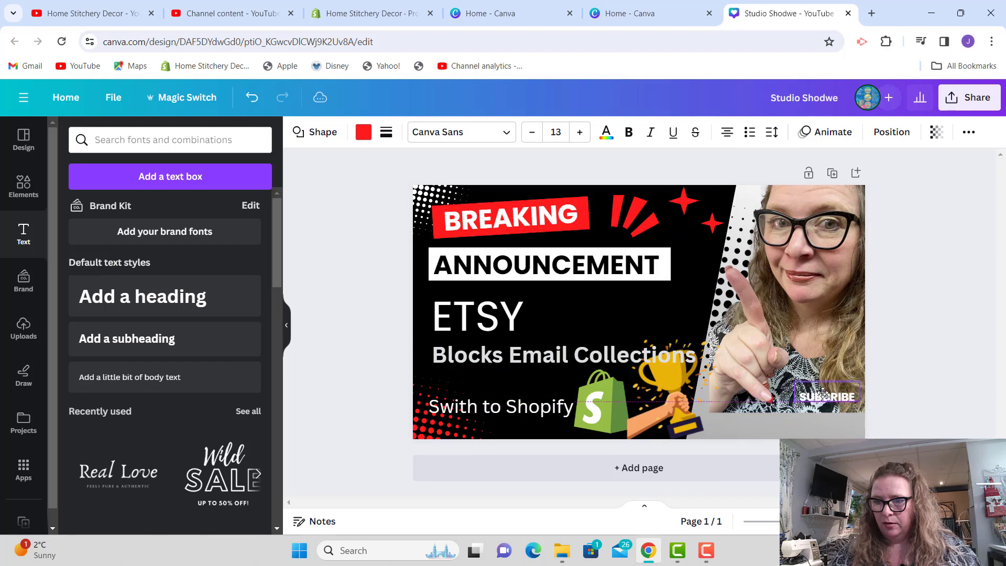
{"action": "left_click_drag", "start_coordinate": [808, 365], "coordinate": [810, 364]}
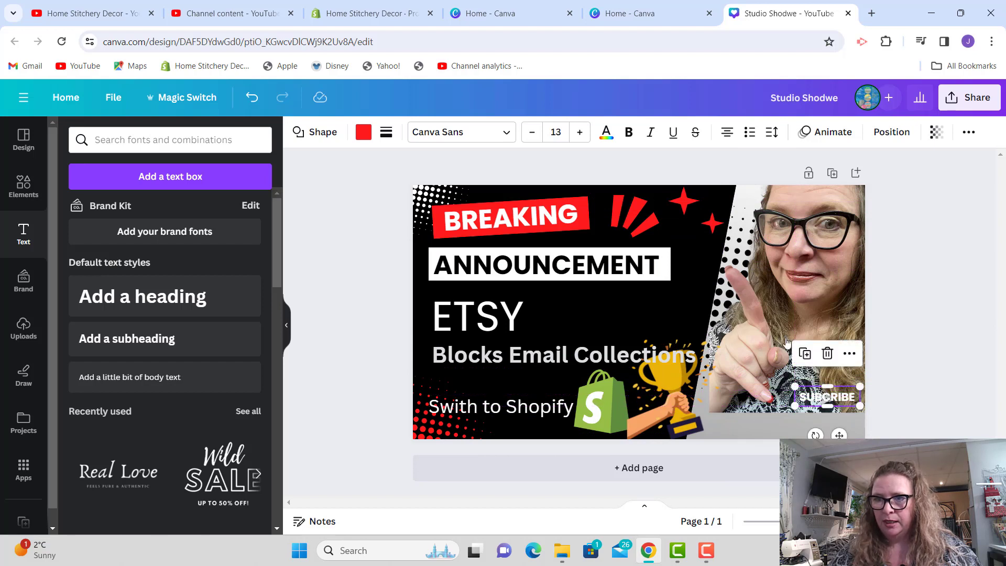
Bring the red box behind the SUBCRIBE text forward two levels.
{"action": "left_click", "coordinate": [892, 132]}
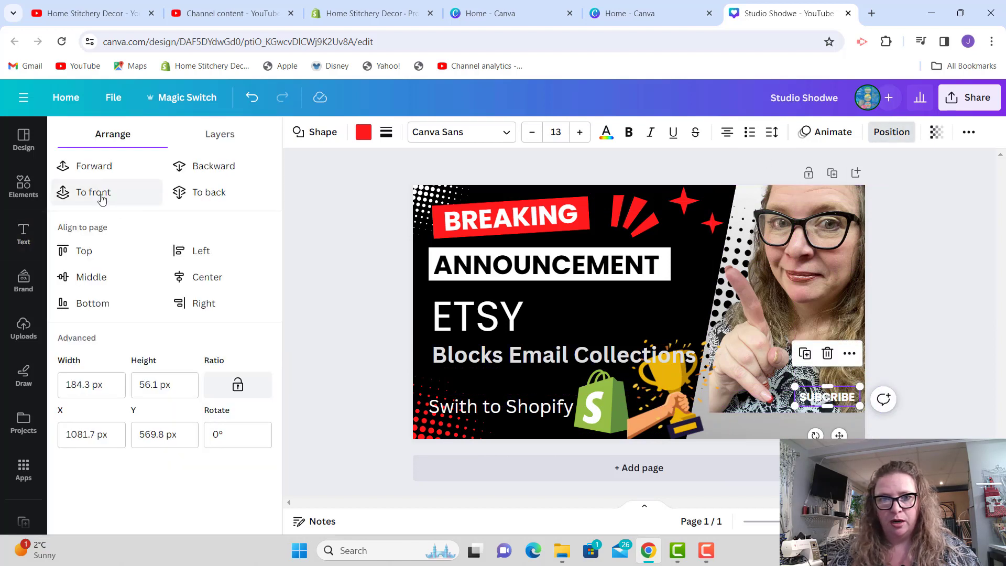
{"action": "left_click", "coordinate": [103, 166]}
{"action": "left_click", "coordinate": [103, 166]}
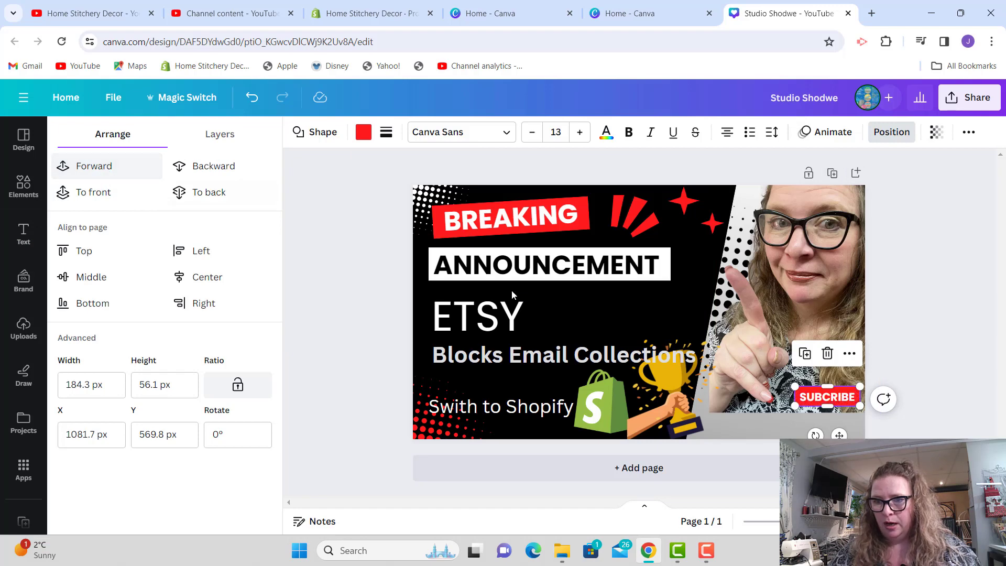
{"action": "left_click", "coordinate": [935, 270]}
Move the black halftone dots back down to the thumbnail's lower edge and shift the portrait slightly left, against the thumbnail's right edge.
{"action": "left_click", "coordinate": [738, 262]}
{"action": "left_click_drag", "start_coordinate": [738, 262], "coordinate": [771, 200]}
{"action": "left_click_drag", "start_coordinate": [731, 318], "coordinate": [729, 409]}
{"action": "left_click_drag", "start_coordinate": [815, 243], "coordinate": [781, 302]}
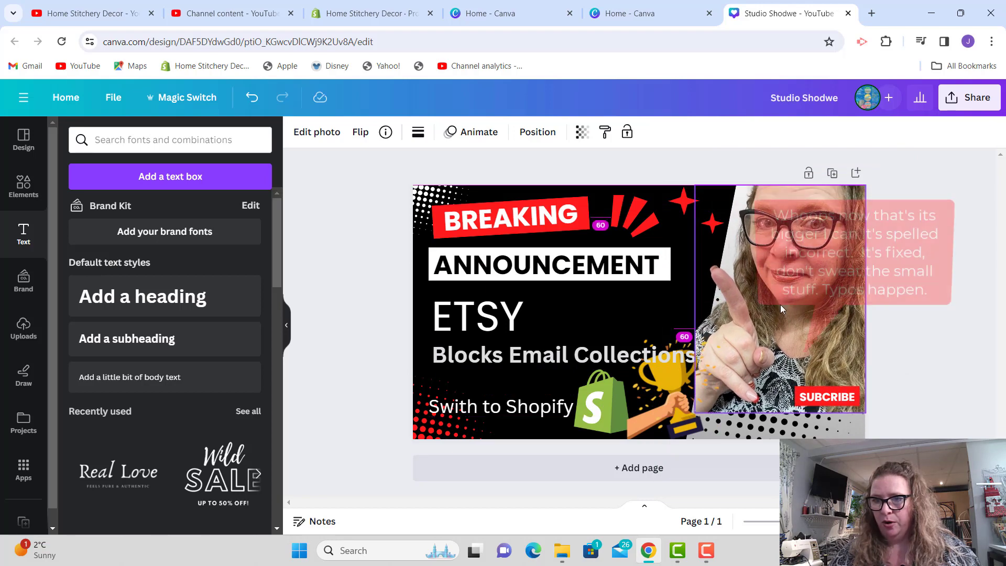
{"action": "left_click", "coordinate": [953, 305]}
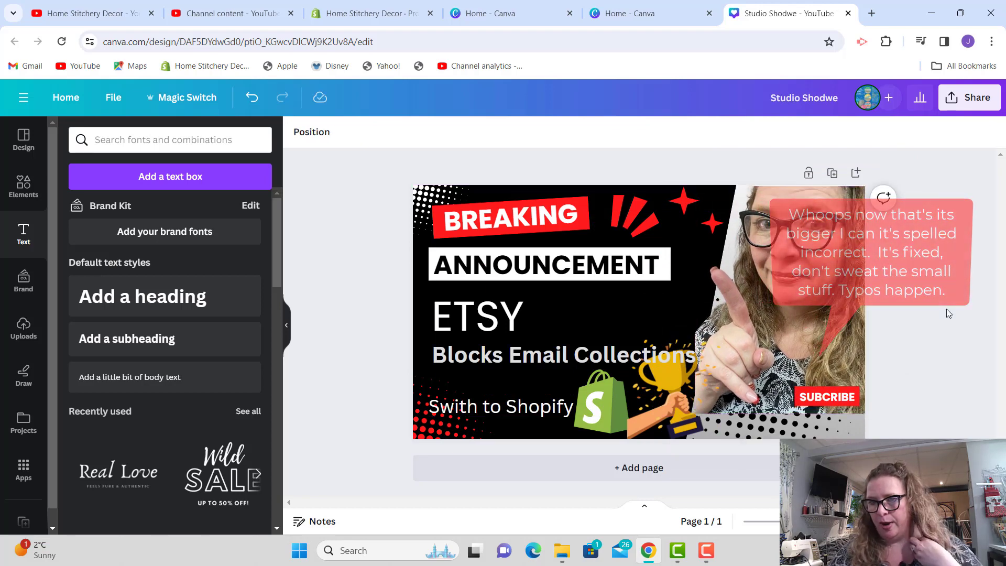